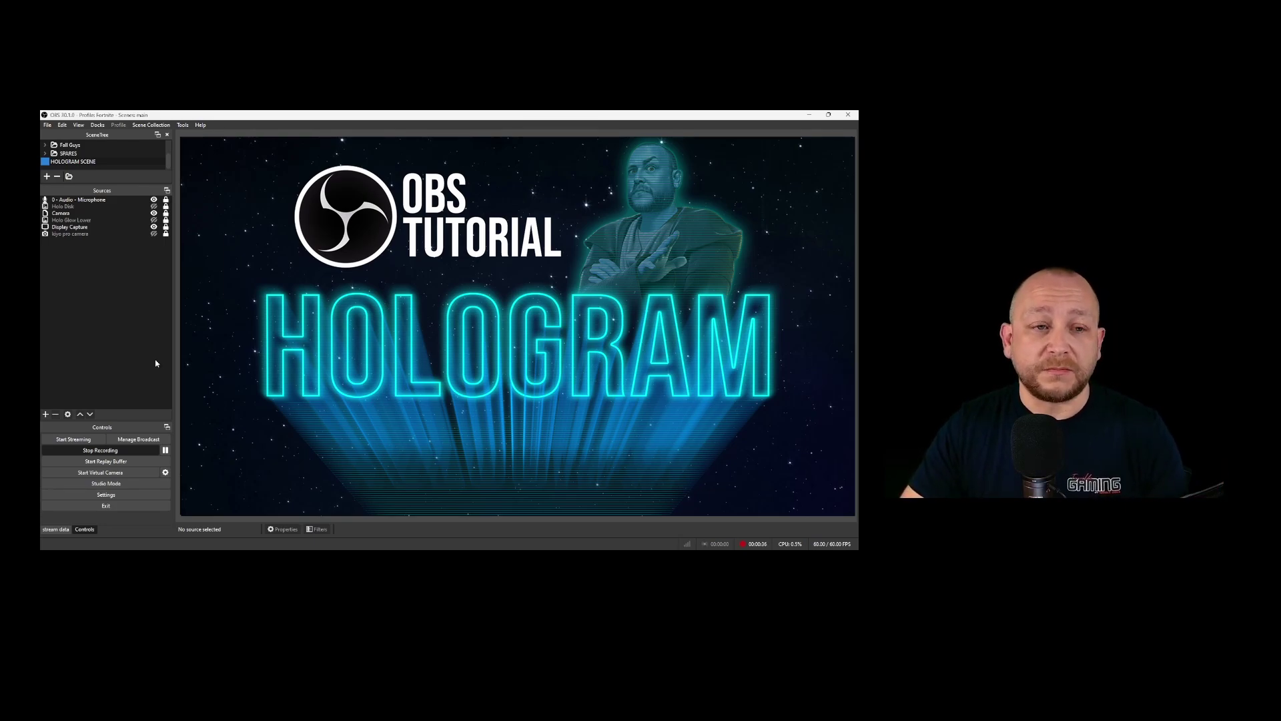
- Make the Holo Disk and Holo Glow Lower sources visible and open the filters of Holo Glow Lower
{"action": "left_click", "coordinate": [153, 207]}
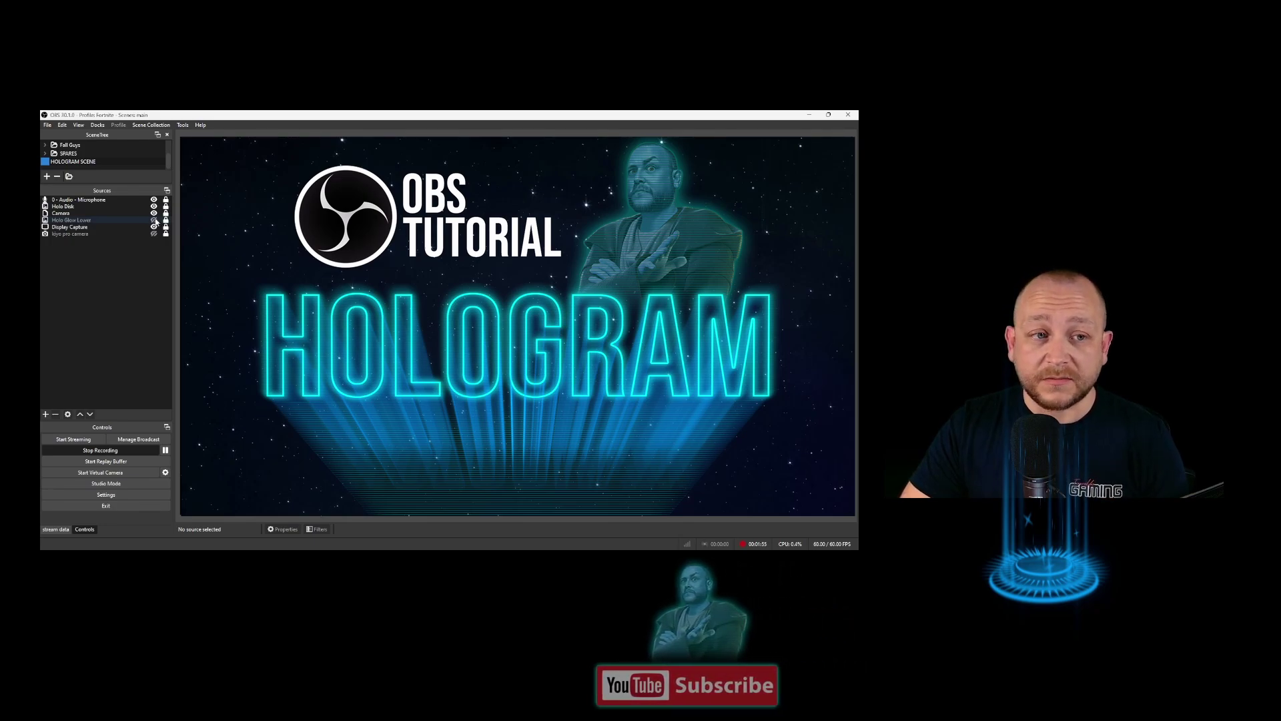
{"action": "left_click", "coordinate": [154, 220]}
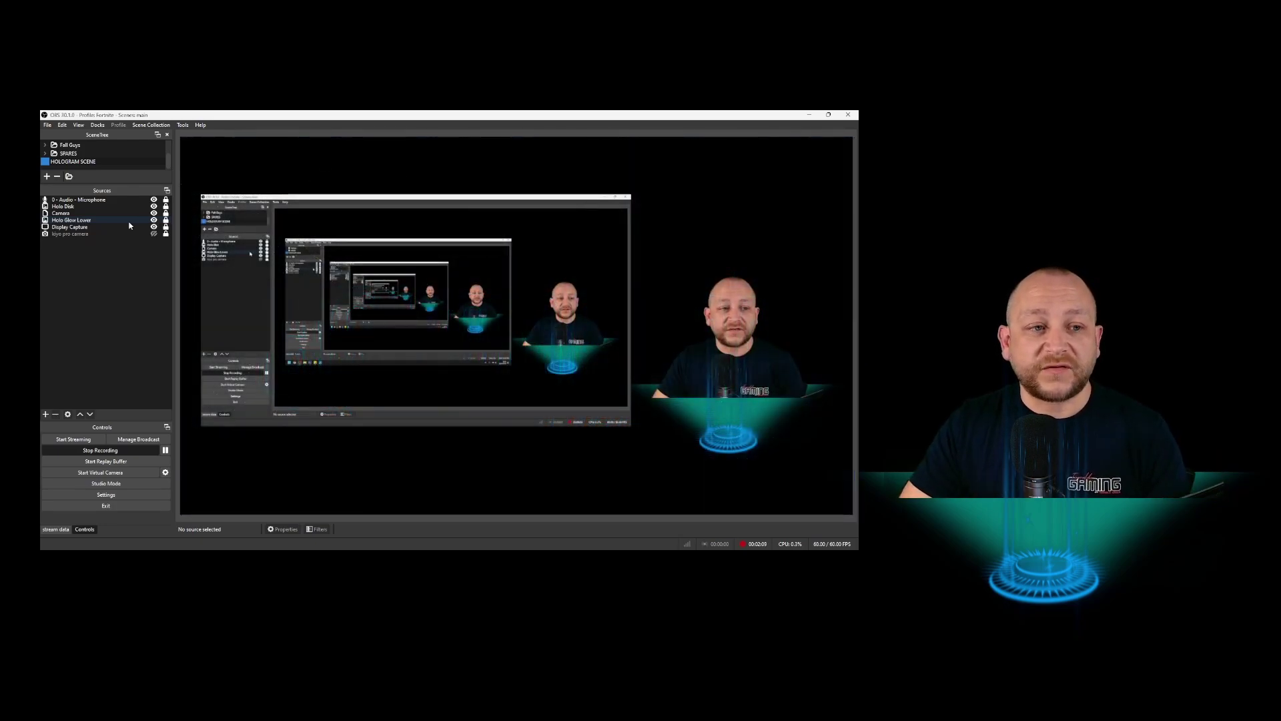
{"action": "right_click", "coordinate": [128, 220]}
{"action": "left_click", "coordinate": [153, 461]}
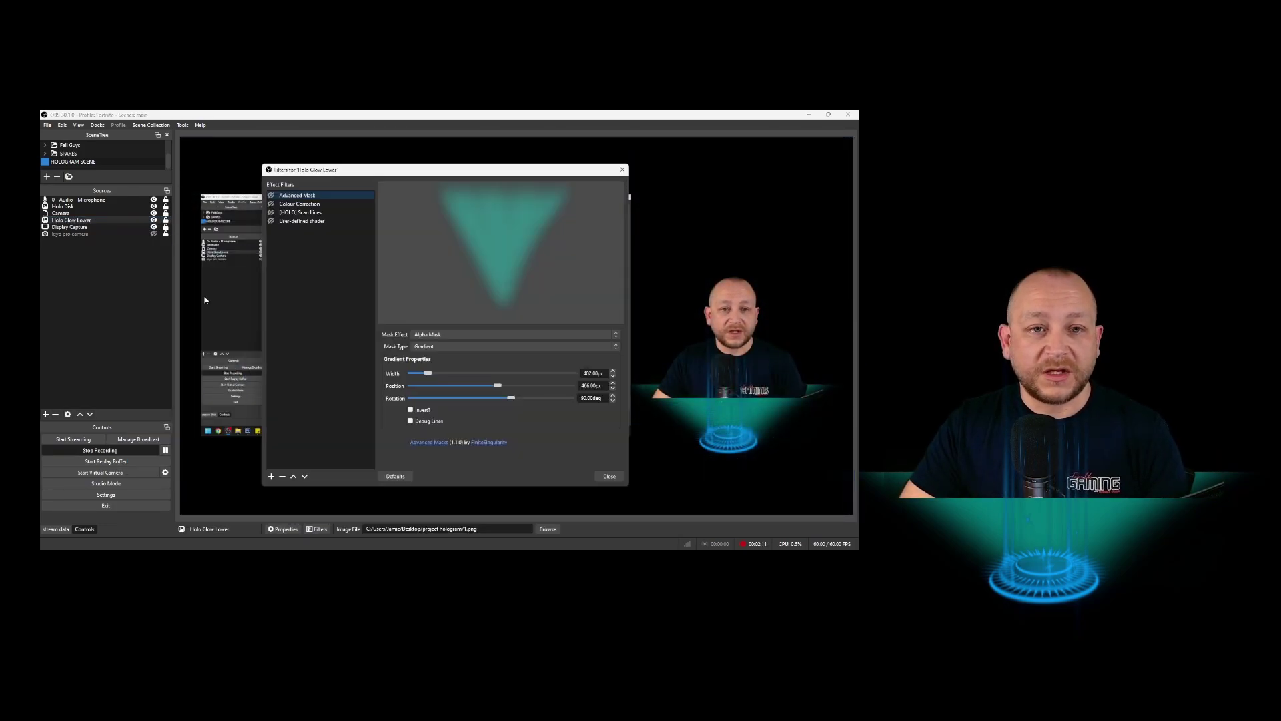
{"action": "mouse_move", "coordinate": [358, 174]}
{"action": "left_mouse_down"}
{"action": "mouse_move", "coordinate": [372, 187]}
{"action": "mouse_move", "coordinate": [381, 165]}
{"action": "left_mouse_up"}
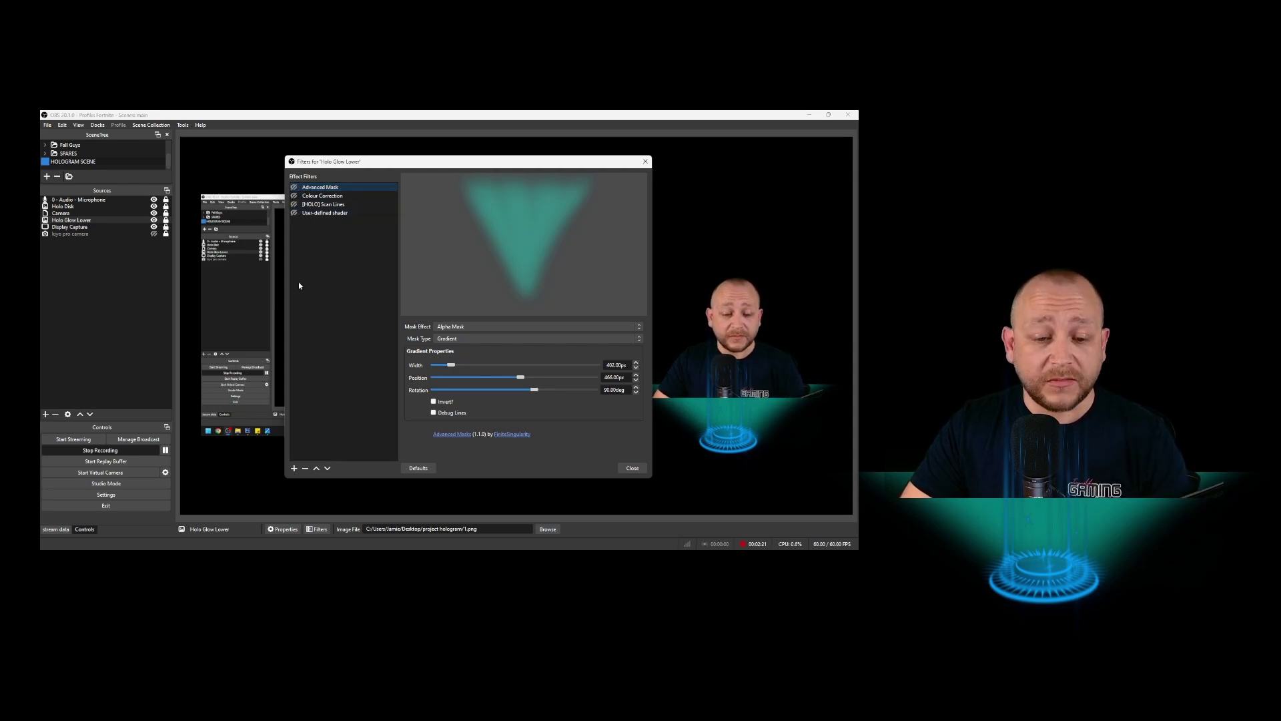
- Add another Advanced Mask filter to Holo Glow Lower, keeping the suggested name
{"action": "left_click", "coordinate": [295, 468]}
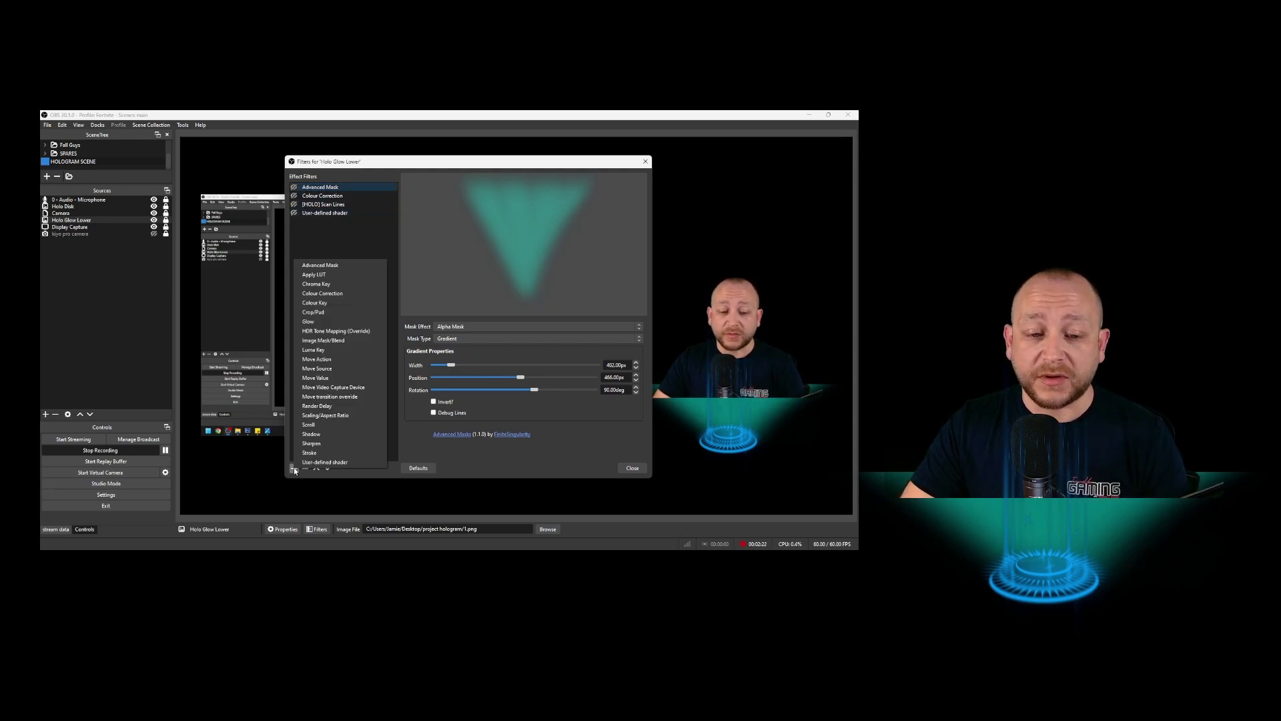
{"action": "left_click", "coordinate": [355, 266]}
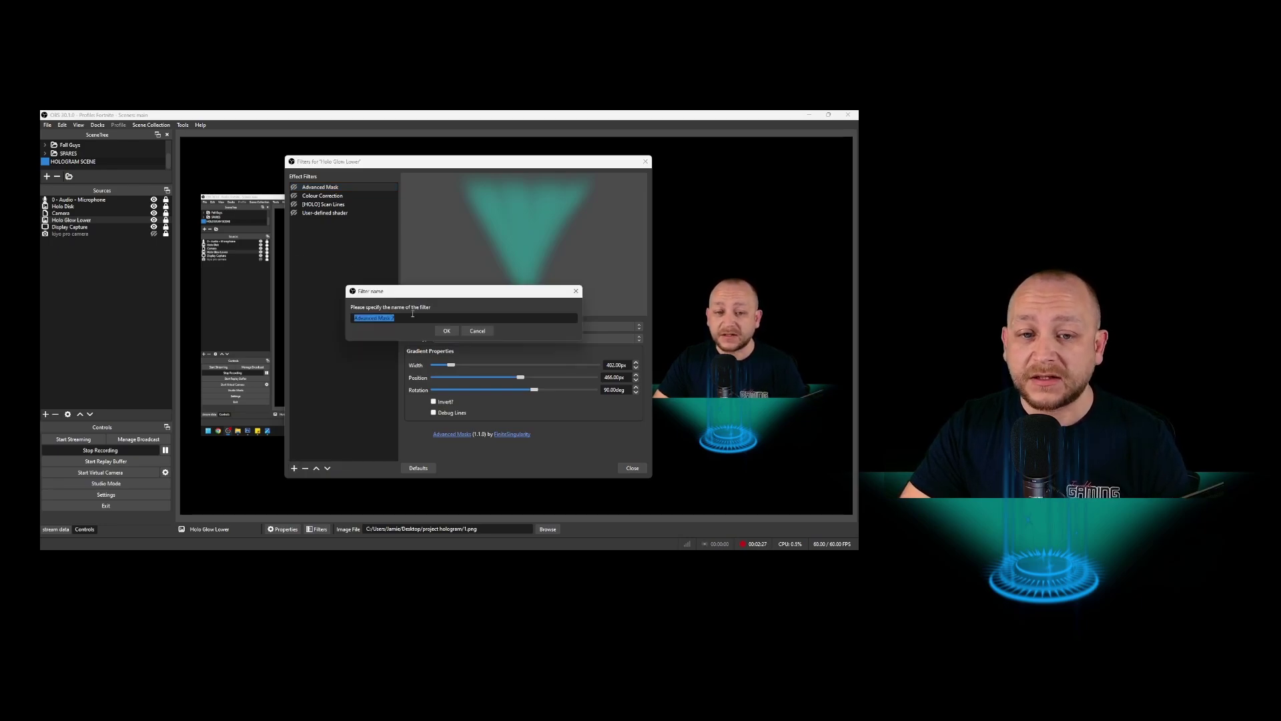
{"action": "left_click", "coordinate": [447, 331]}
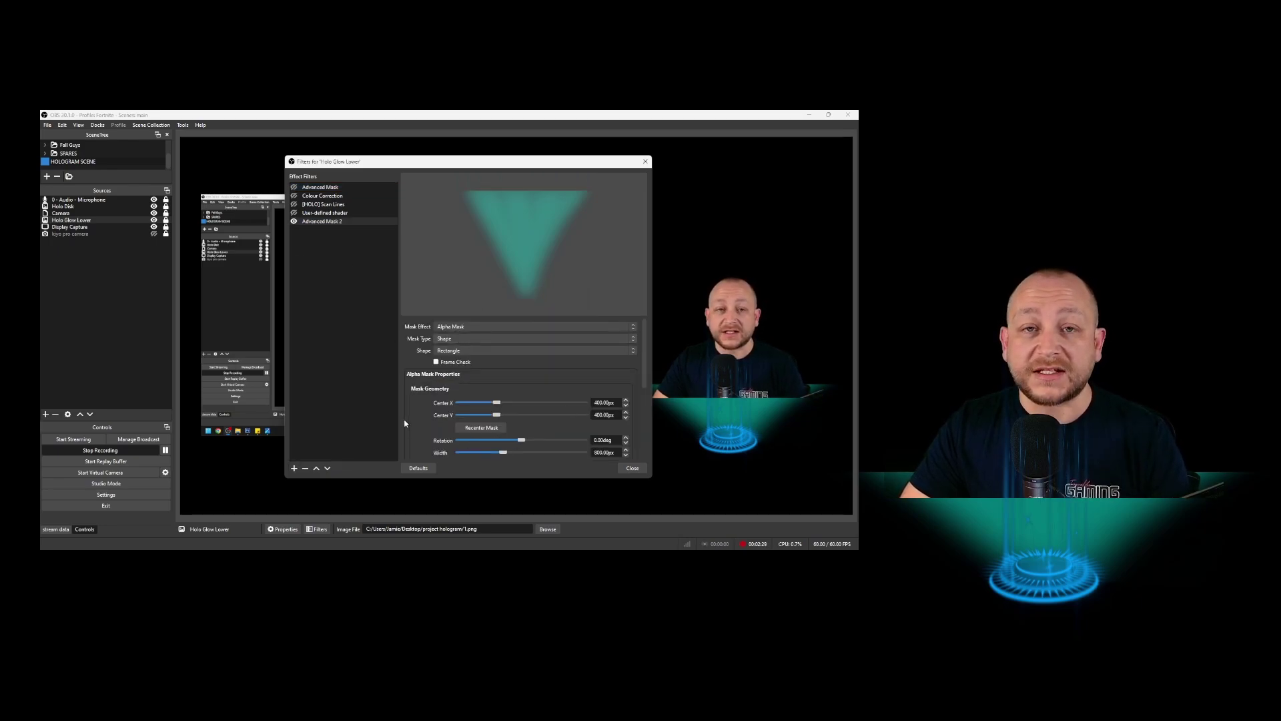
- Remove the newly added Advanced Mask 2 filter from Holo Glow Lower
{"action": "right_click", "coordinate": [316, 225]}
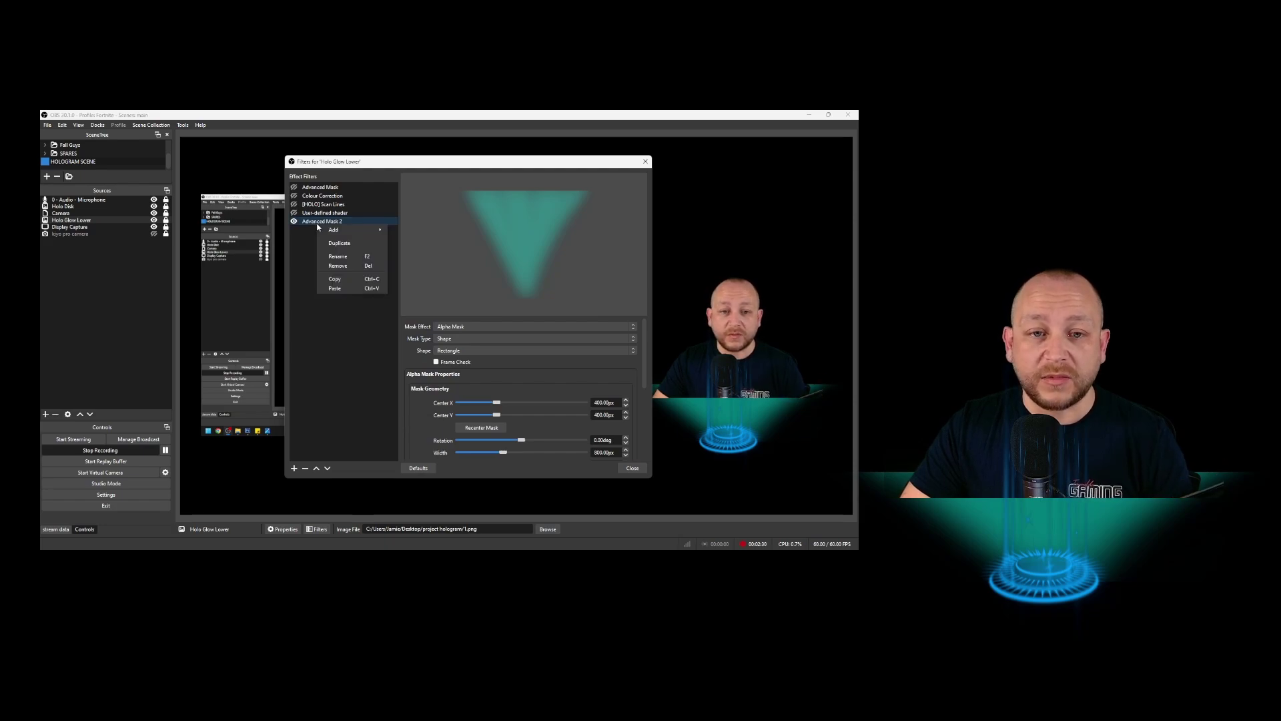
{"action": "left_click", "coordinate": [342, 265]}
{"action": "left_click", "coordinate": [494, 329]}
- Enable the existing Advanced Mask filter on Holo Glow Lower, toggling it off and on to compare the fade
{"action": "left_click", "coordinate": [291, 188]}
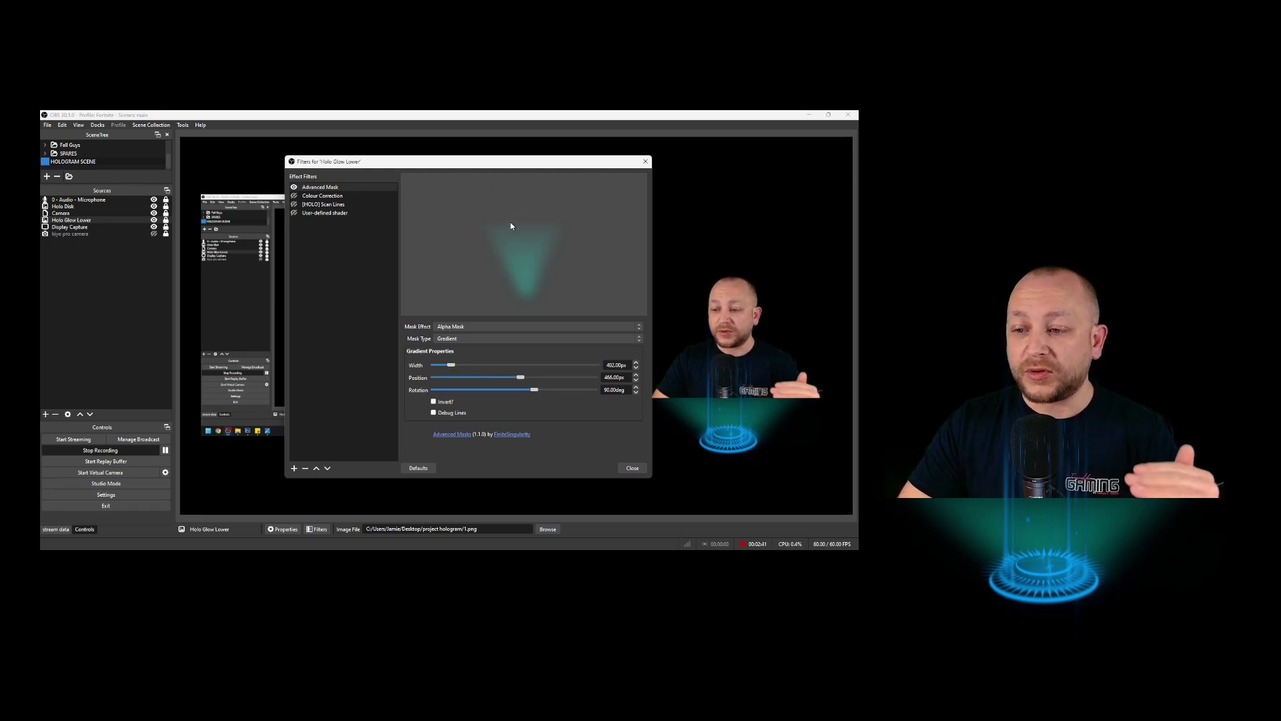
{"action": "left_click", "coordinate": [319, 189]}
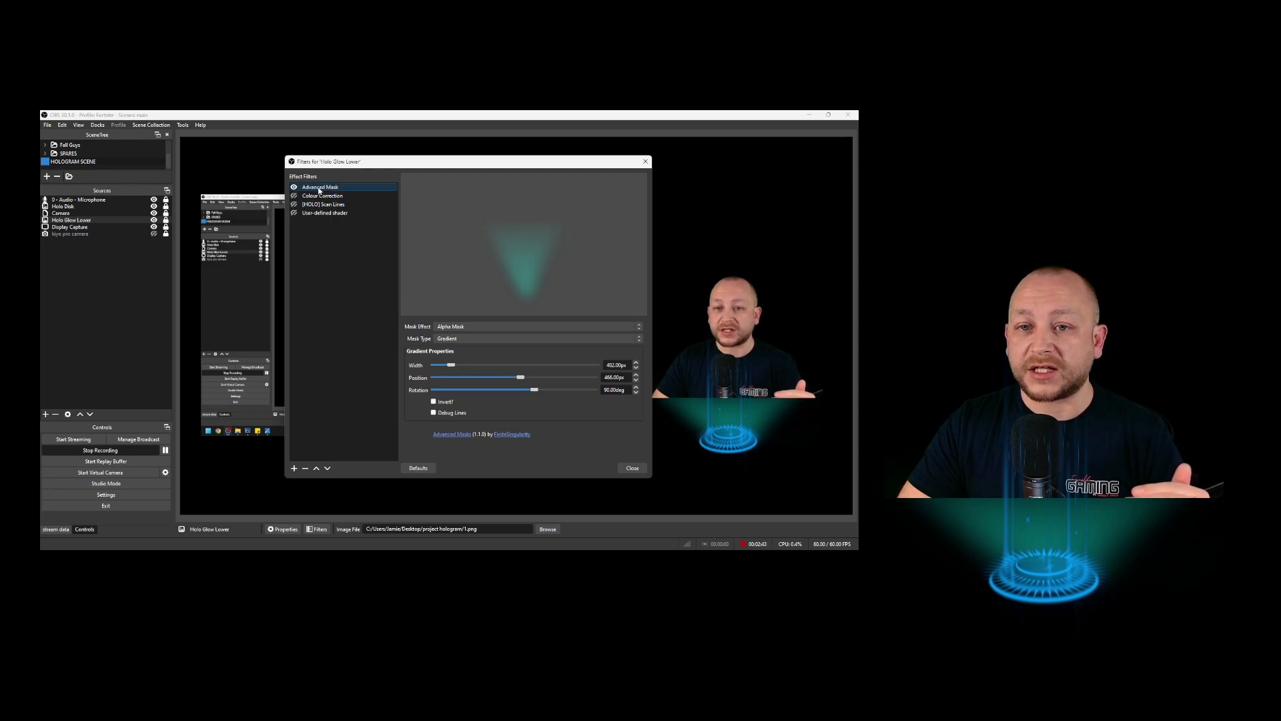
{"action": "left_click", "coordinate": [293, 188]}
{"action": "left_click", "coordinate": [293, 187]}
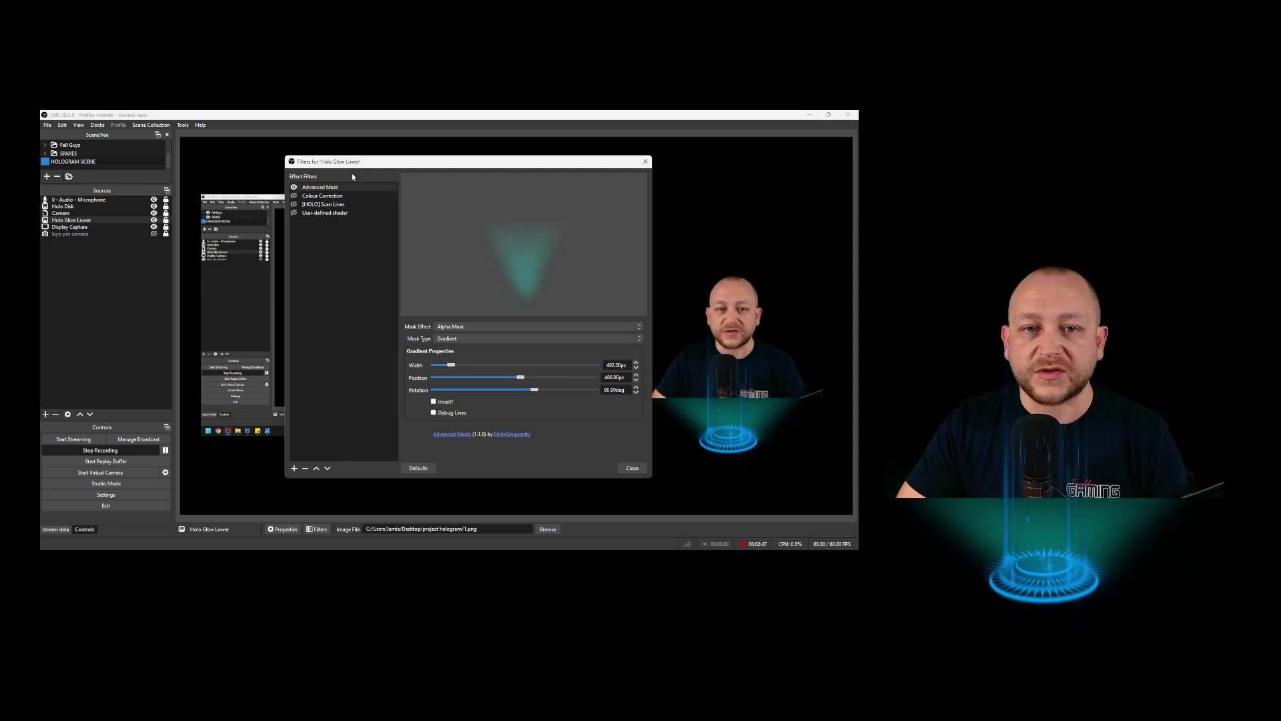
- Choose Alpha Mask as the Advanced Mask filter's mask effect and Gradient as its mask type
{"action": "left_click_drag", "start_coordinate": [365, 163], "coordinate": [311, 157]}
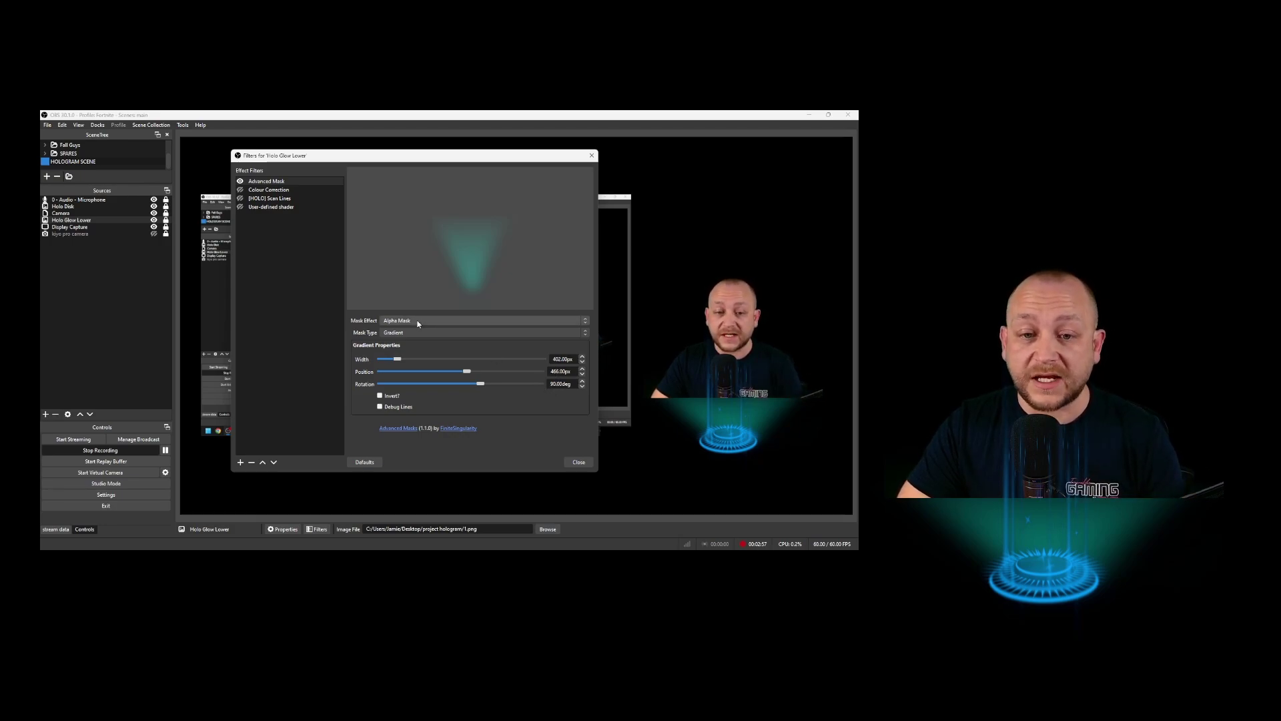
{"action": "left_click", "coordinate": [415, 320]}
{"action": "left_click", "coordinate": [417, 328]}
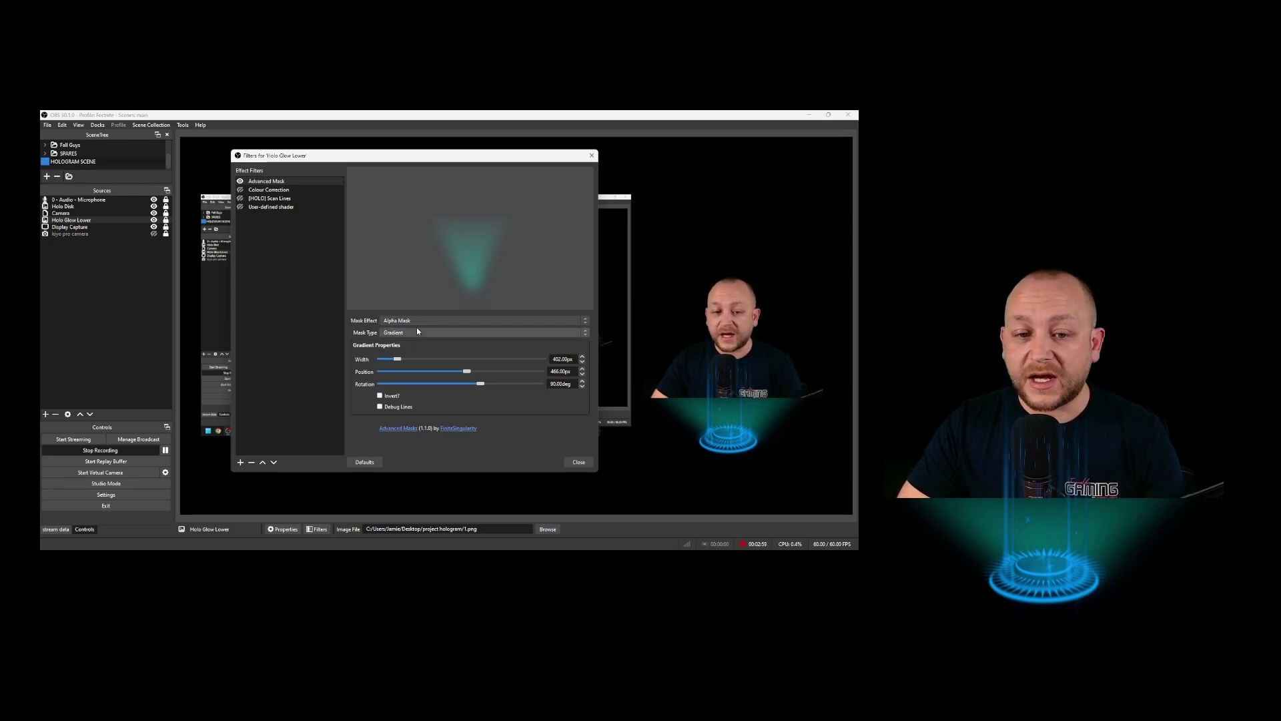
{"action": "left_click", "coordinate": [413, 332]}
{"action": "left_click", "coordinate": [414, 365]}
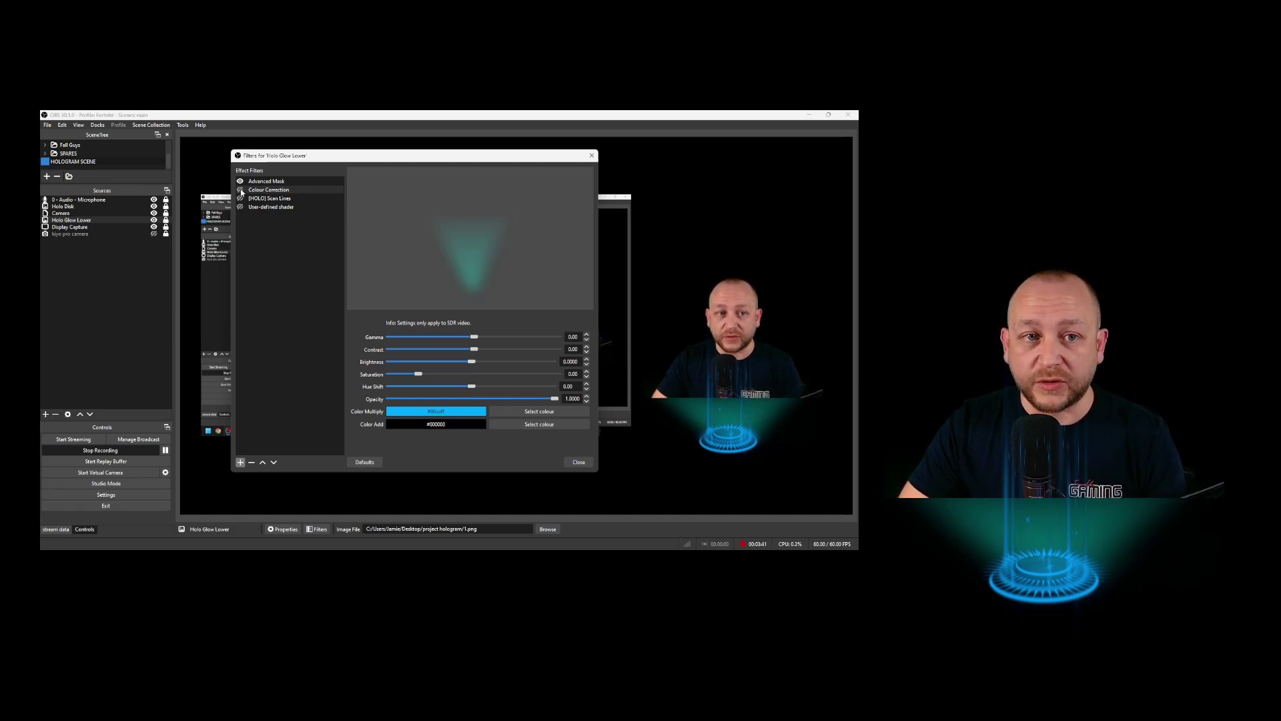
- Enable the Colour Correction filter and confirm #00aaff as its Color Multiply colour
{"action": "left_click", "coordinate": [240, 463]}
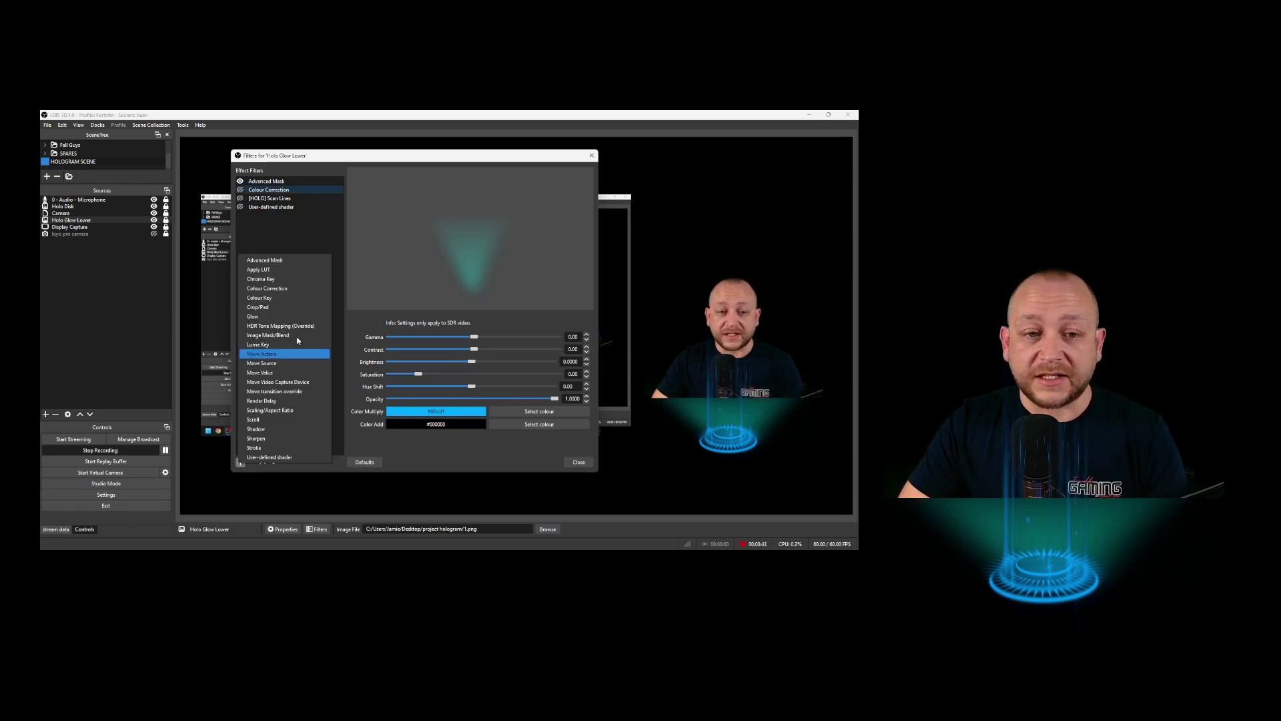
{"action": "left_click", "coordinate": [240, 192]}
{"action": "left_click", "coordinate": [239, 192]}
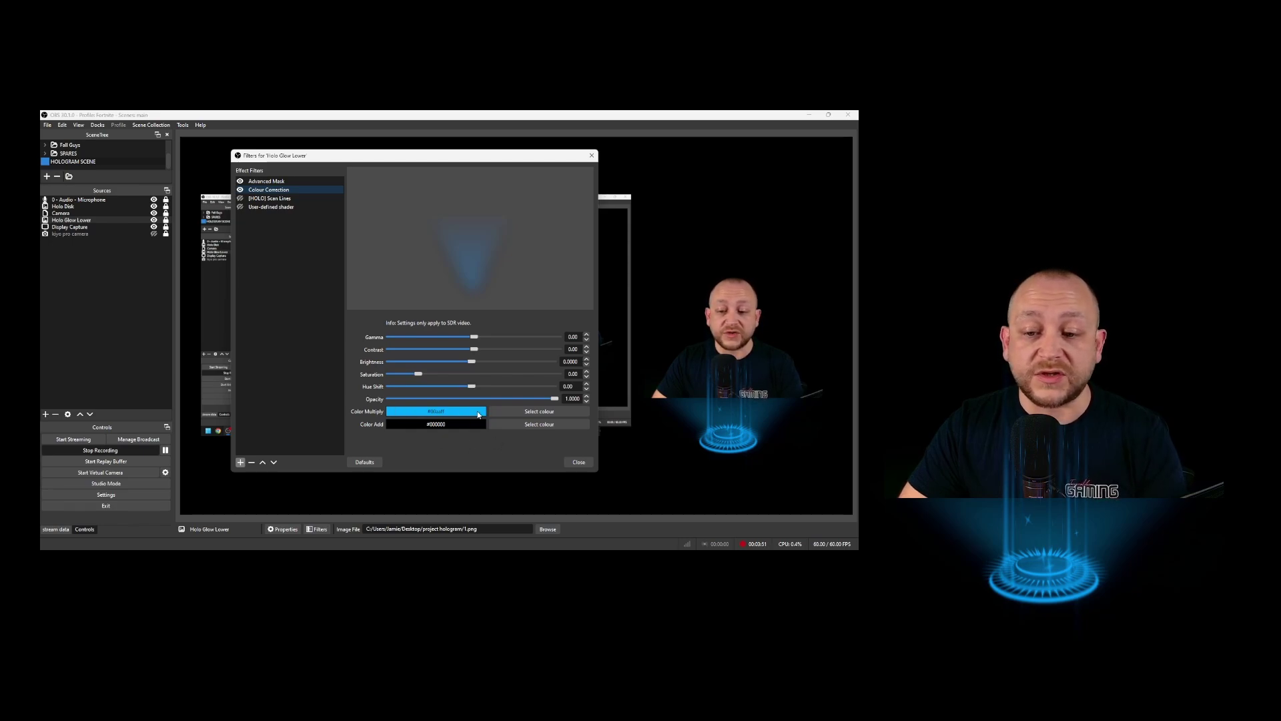
{"action": "left_click", "coordinate": [511, 412]}
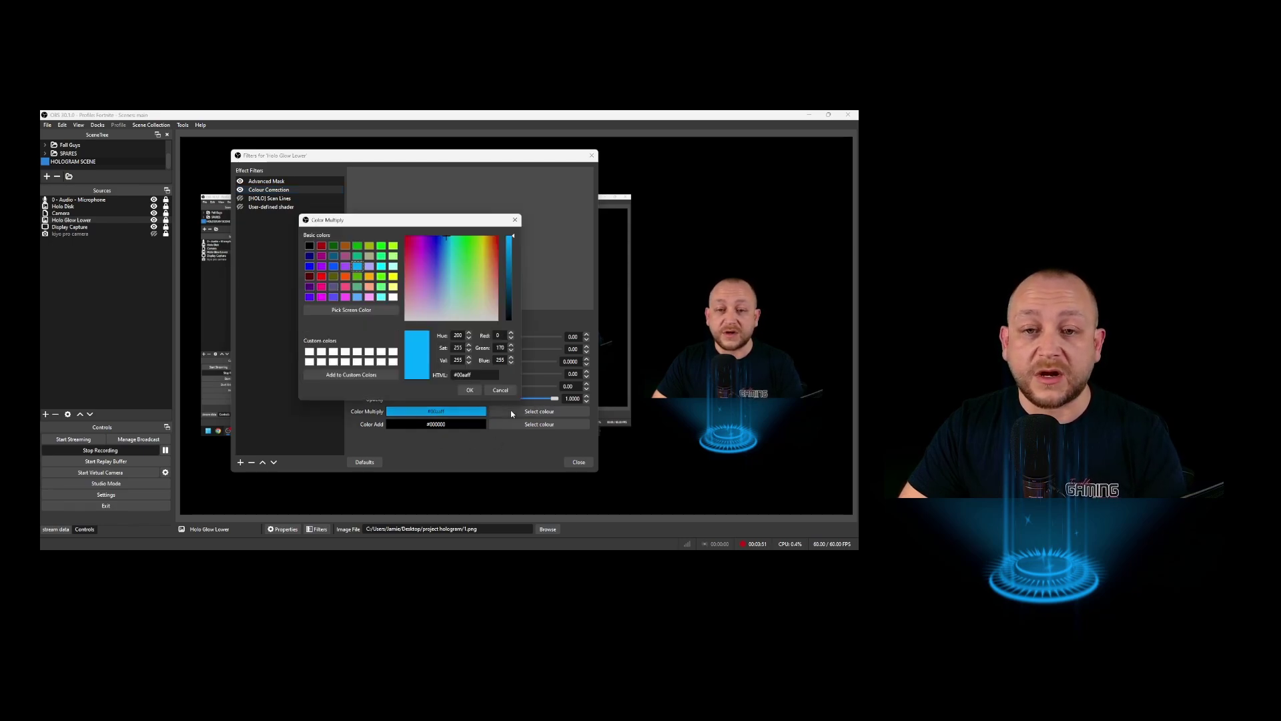
{"action": "left_click", "coordinate": [470, 390]}
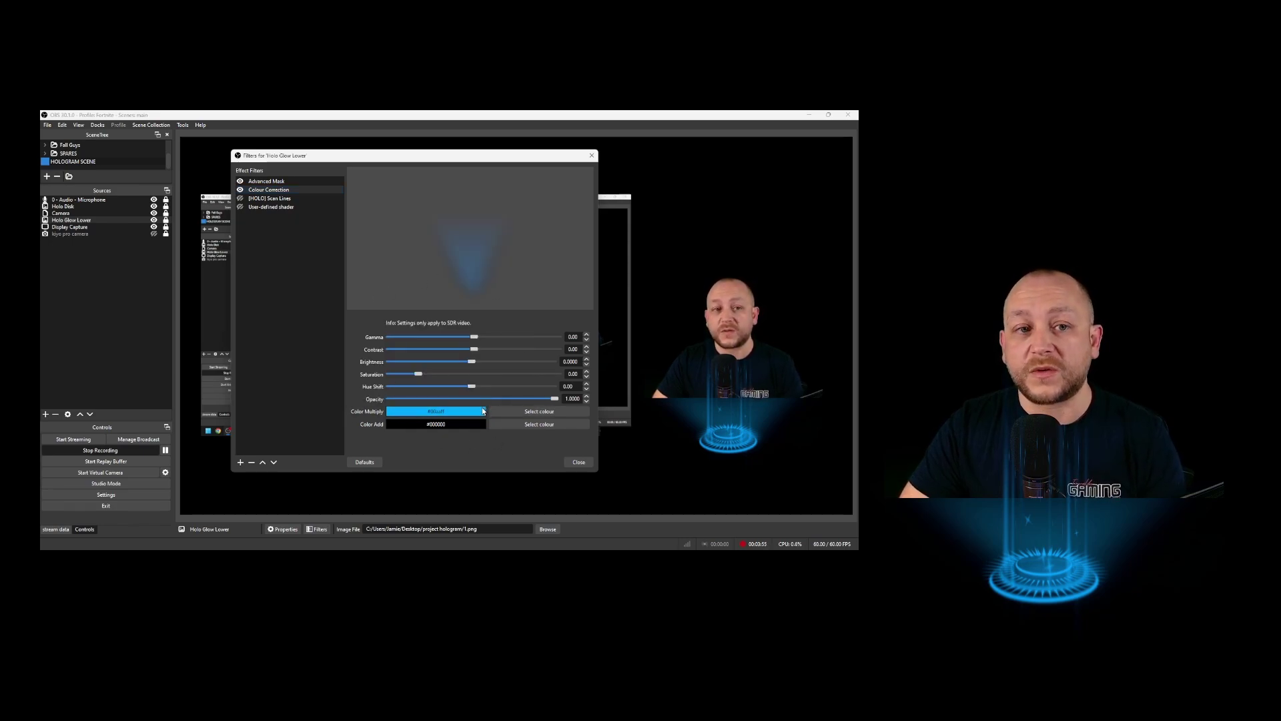
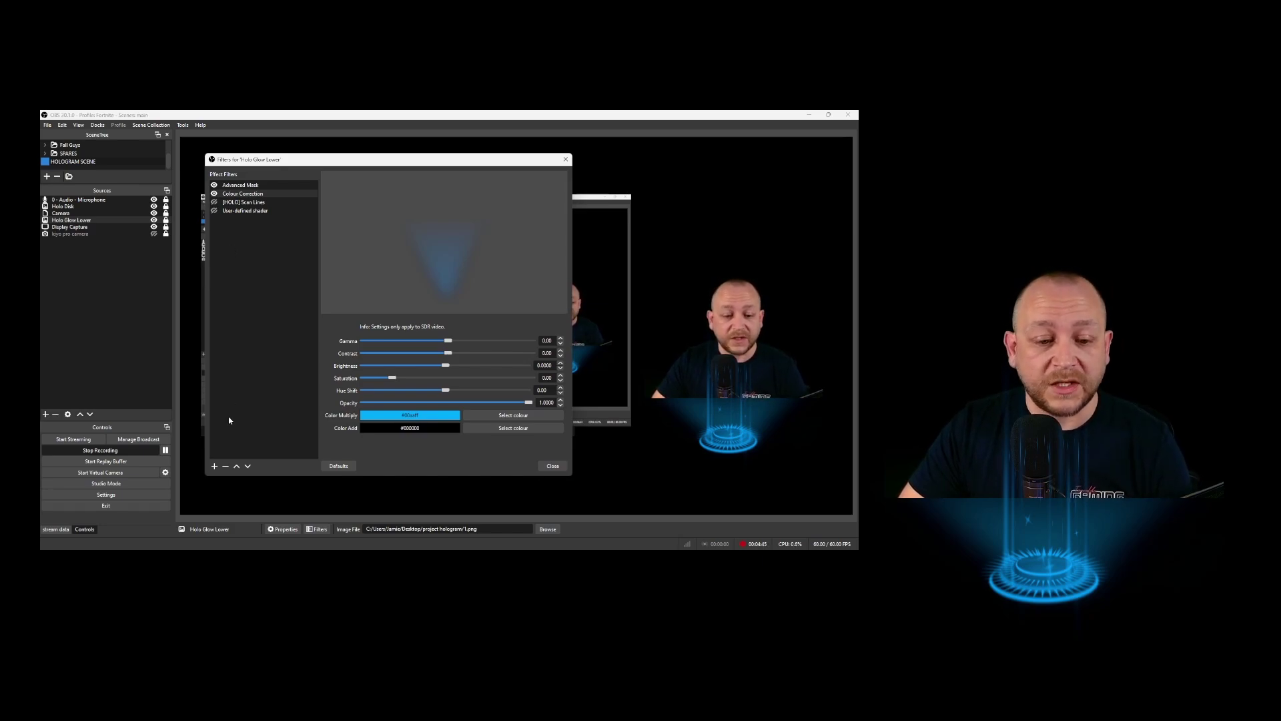
- Add another User-defined shader filter to Holo Glow Lower, keeping the suggested name
{"action": "left_click", "coordinate": [215, 466]}
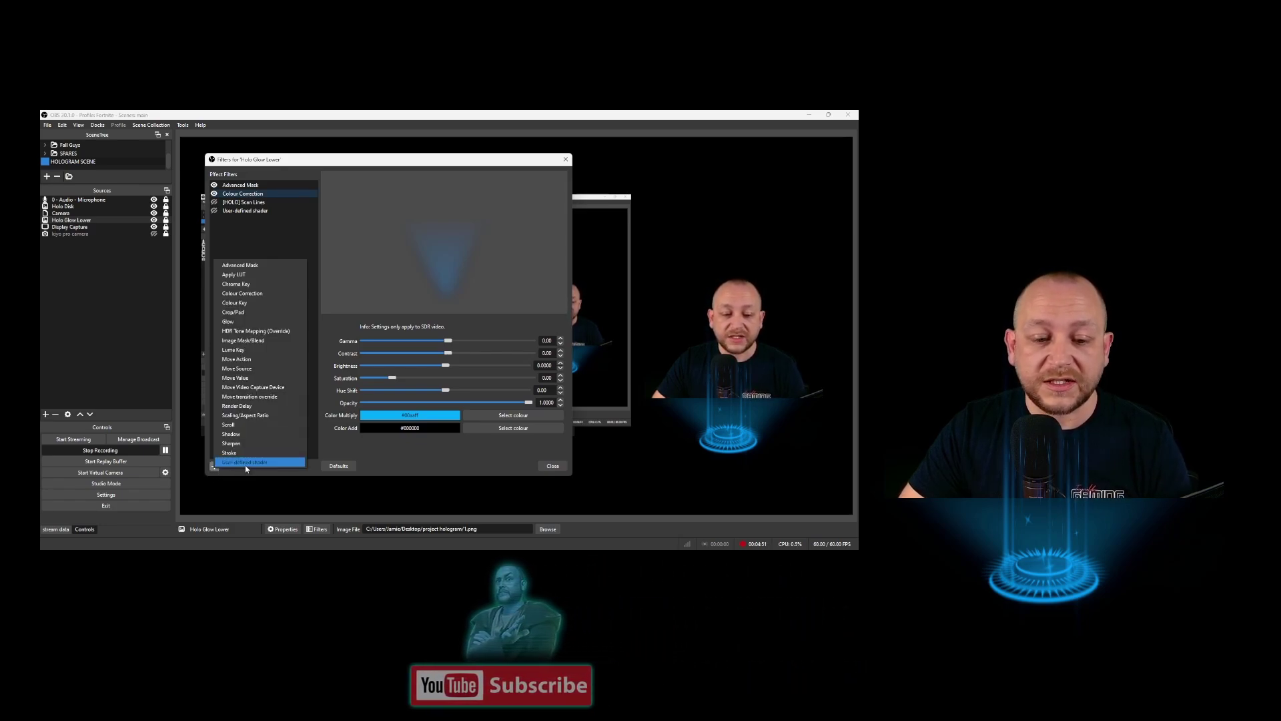
{"action": "left_click", "coordinate": [246, 462]}
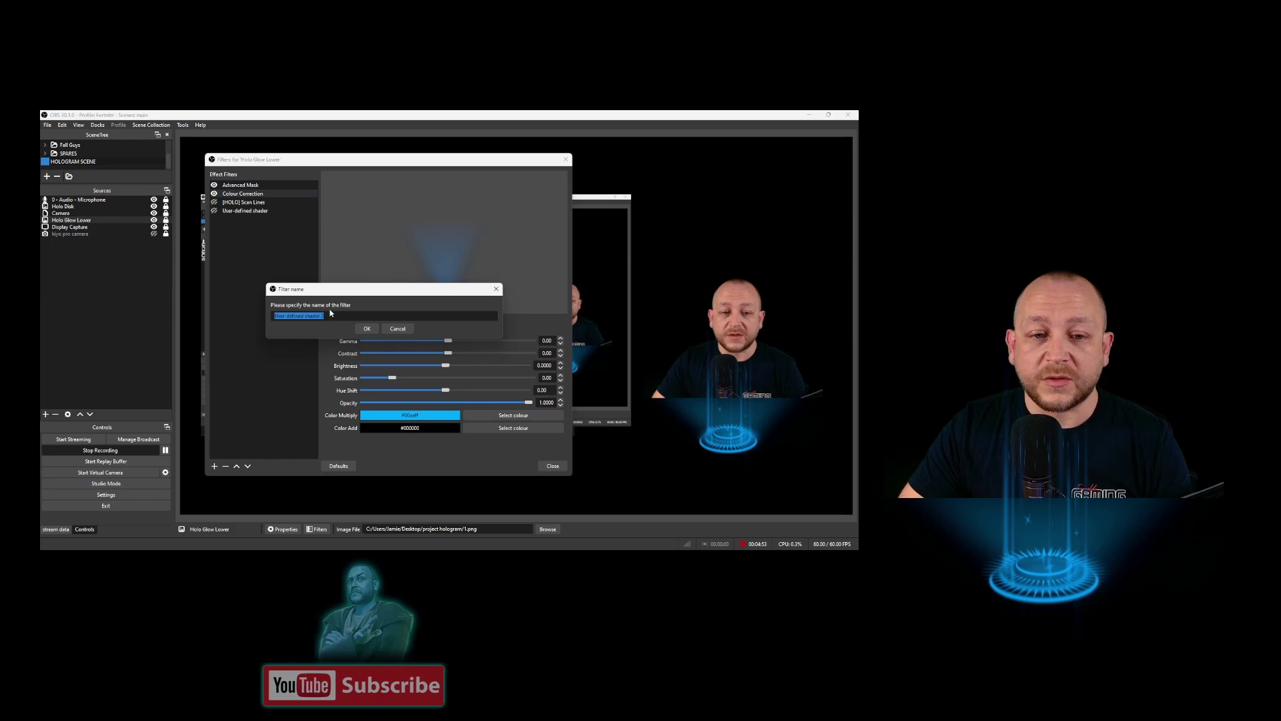
{"action": "left_click", "coordinate": [367, 328]}
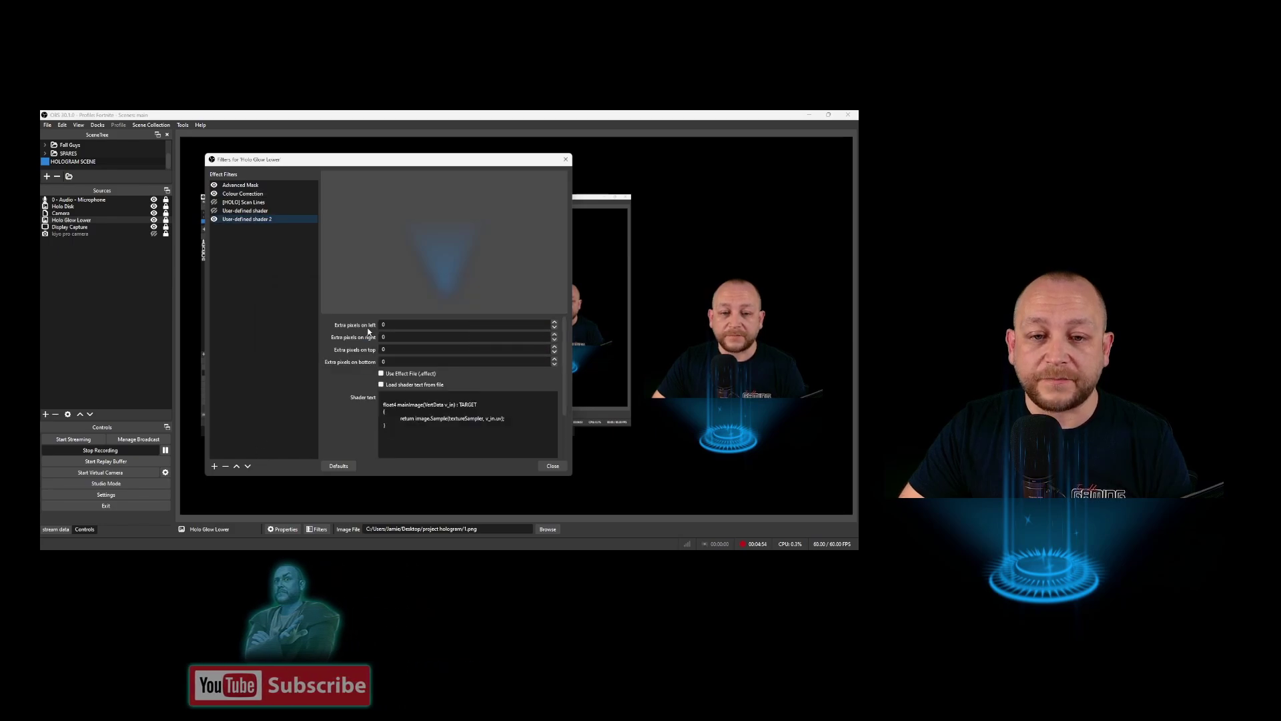
- Have the new shader filter load its text from scan_line.shader in the obs-shaderfilter examples folder
{"action": "left_click", "coordinate": [415, 386]}
{"action": "left_click", "coordinate": [554, 398]}
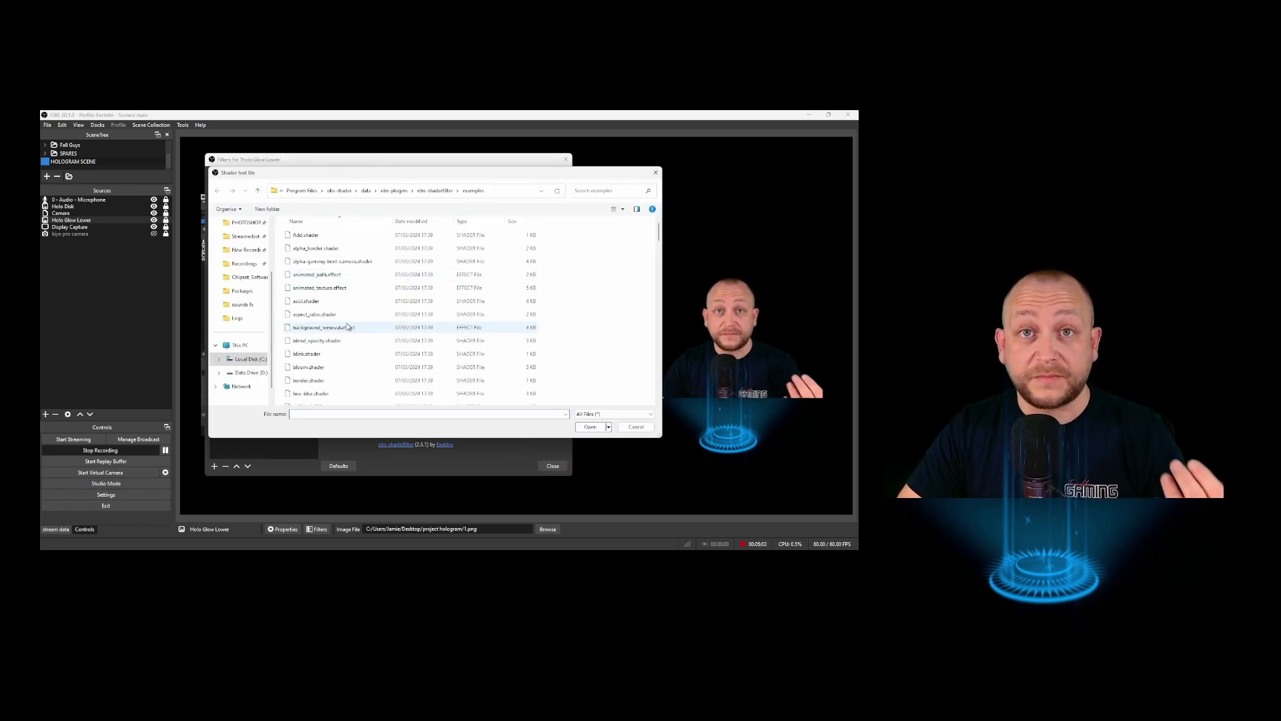
{"action": "scroll", "coordinate": [348, 313], "scroll_direction": "down", "scroll_amount": 6}
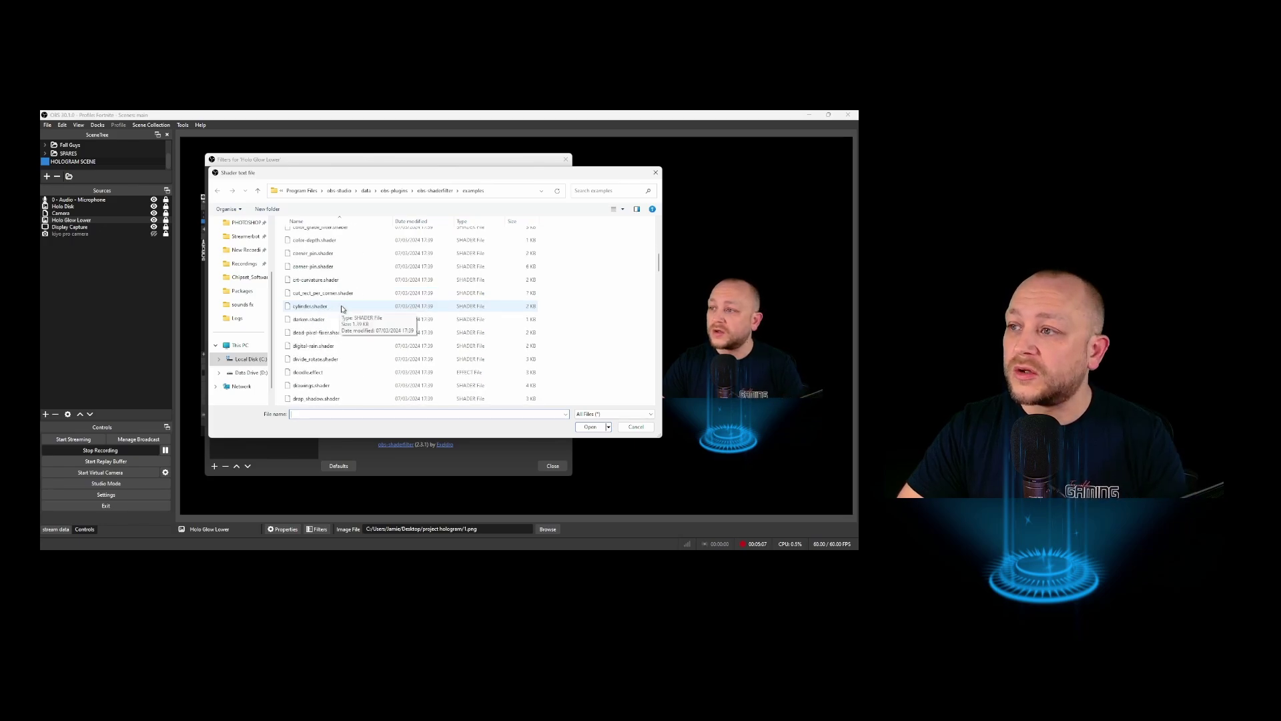
{"action": "scroll", "coordinate": [339, 308], "scroll_direction": "down", "scroll_amount": 4}
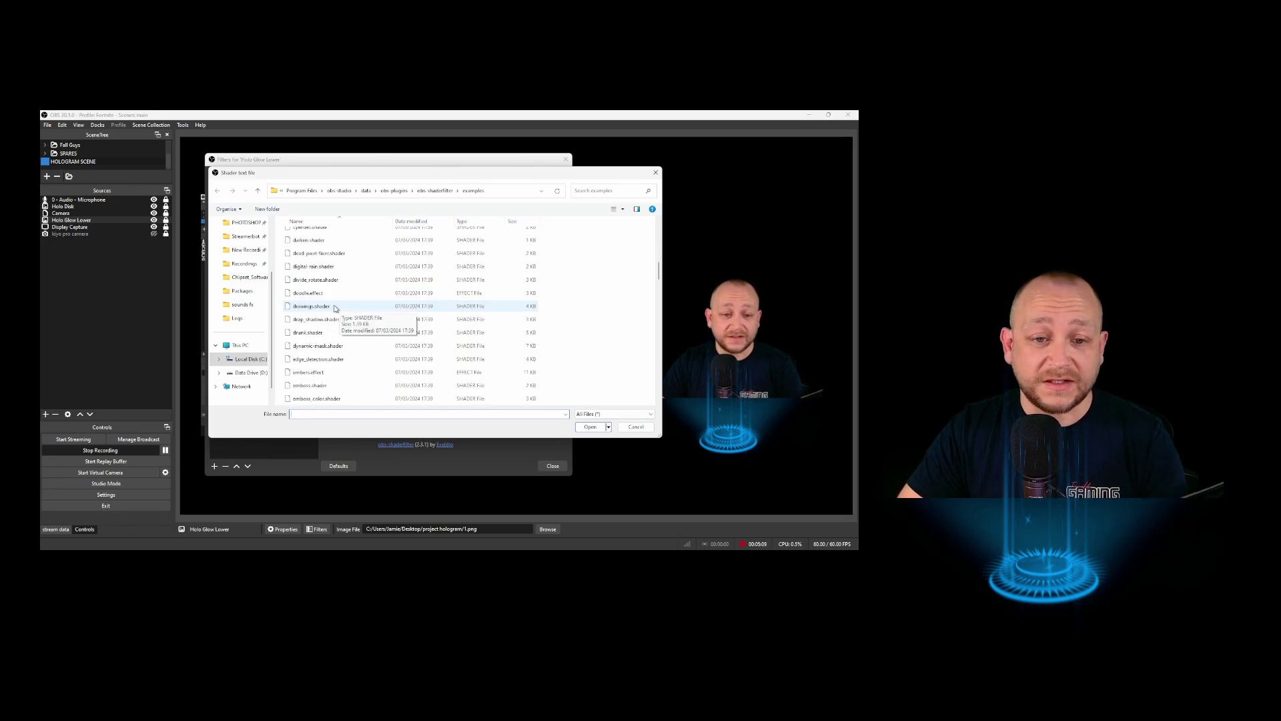
{"action": "scroll", "coordinate": [336, 314], "scroll_direction": "down", "scroll_amount": 5}
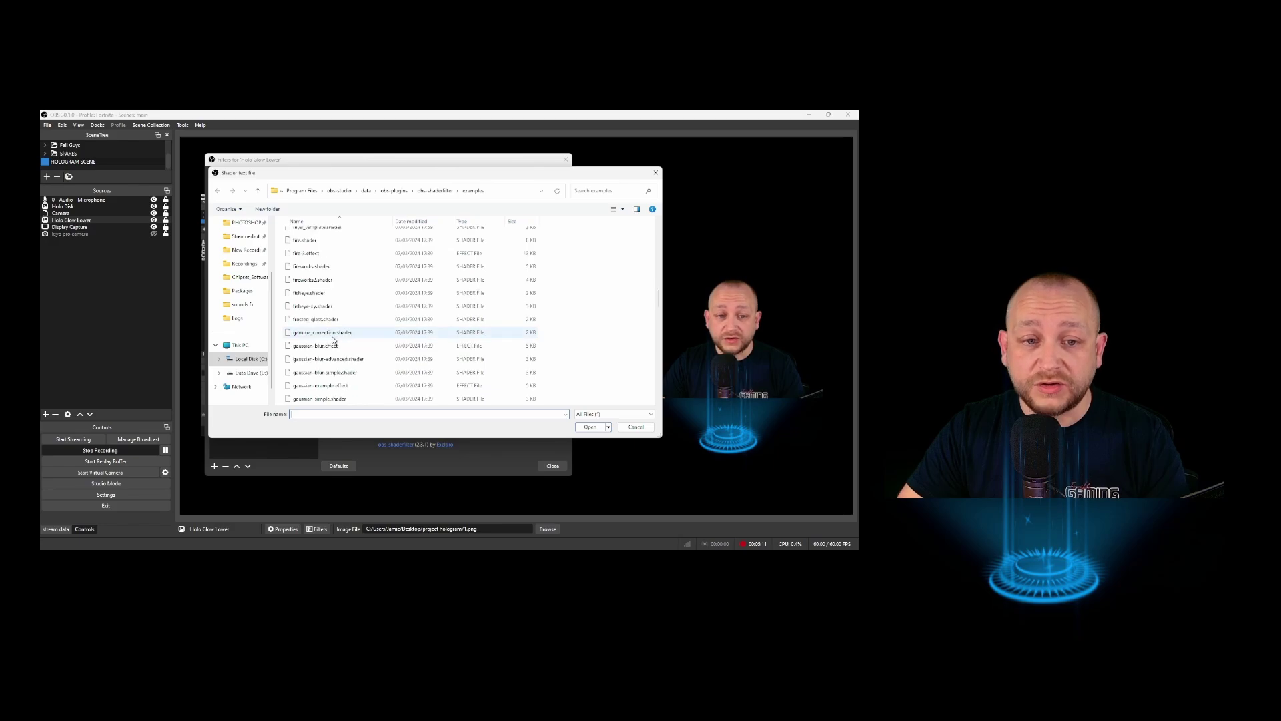
{"action": "scroll", "coordinate": [332, 339], "scroll_direction": "down", "scroll_amount": 5}
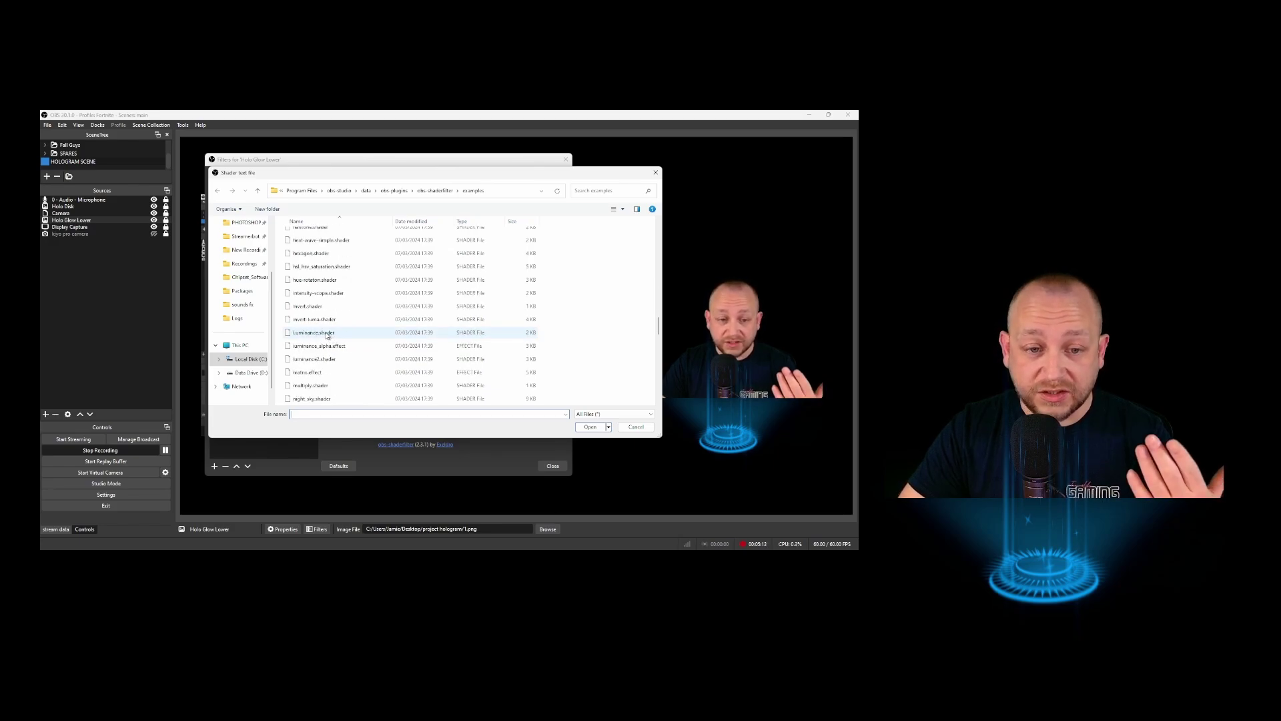
{"action": "scroll", "coordinate": [326, 336], "scroll_direction": "down", "scroll_amount": 8}
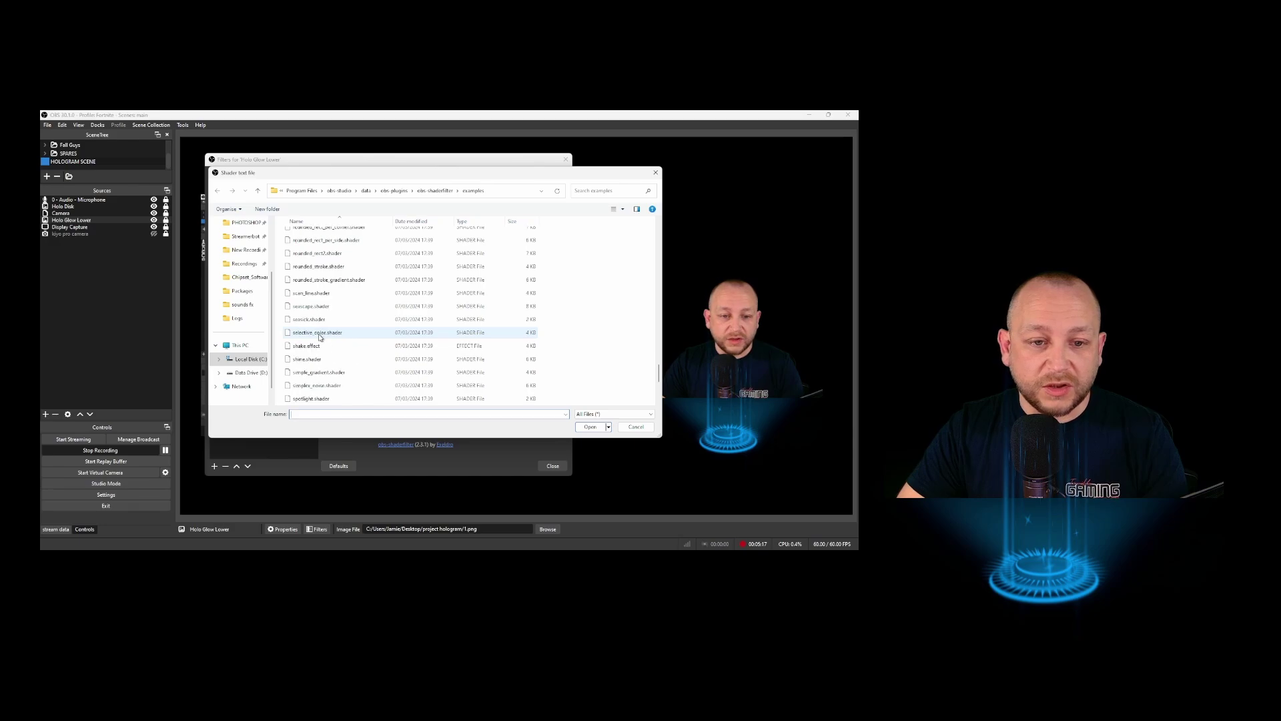
{"action": "scroll", "coordinate": [307, 300], "scroll_direction": "down", "scroll_amount": 4}
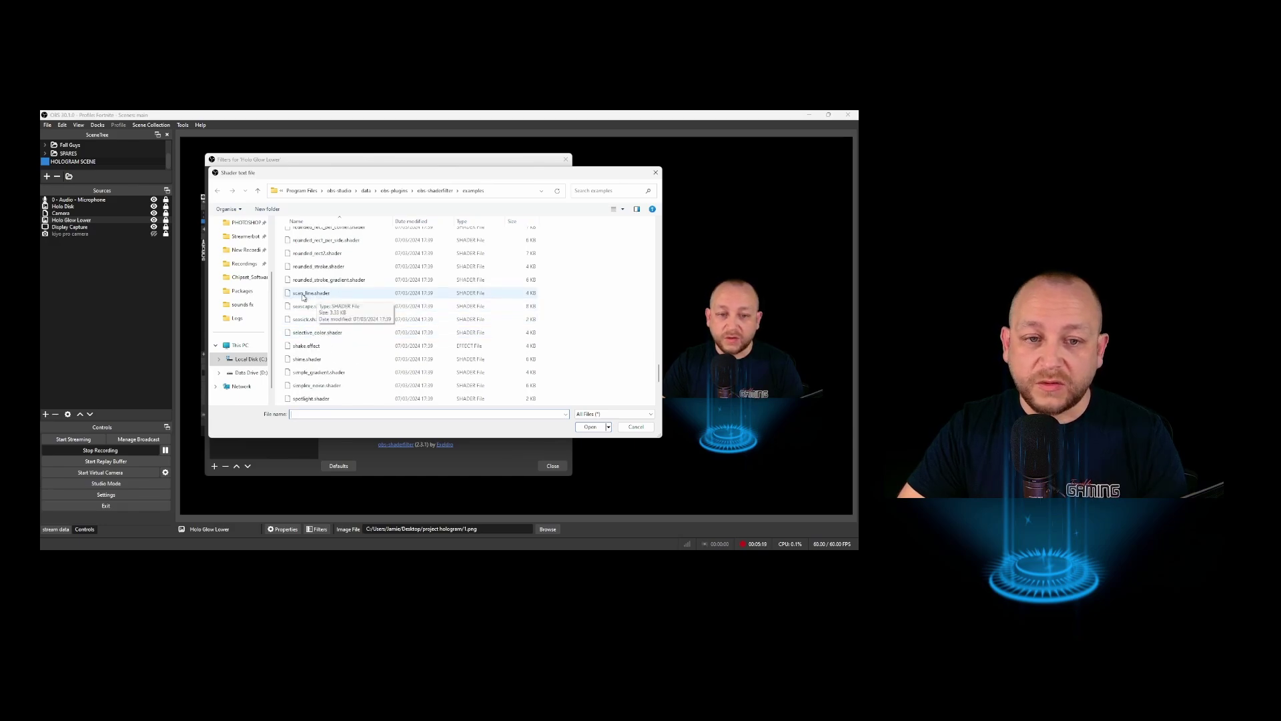
{"action": "left_click", "coordinate": [305, 294]}
{"action": "left_click", "coordinate": [590, 428]}
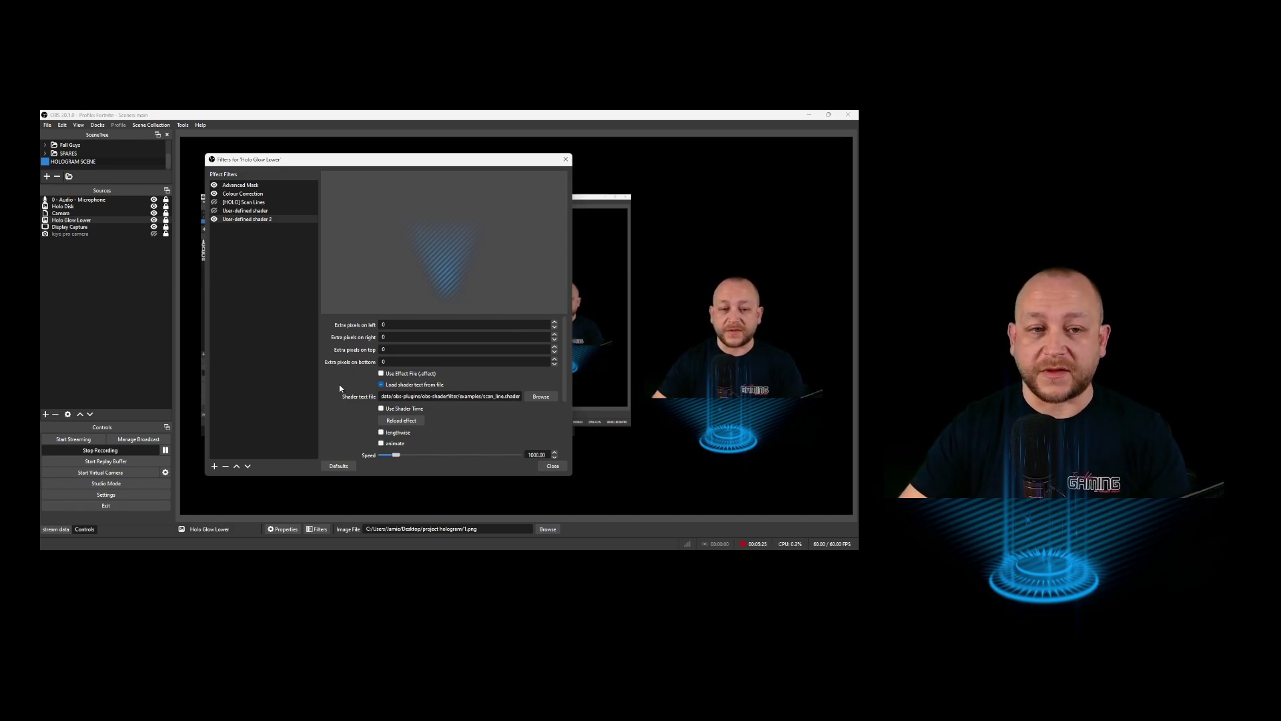
- Turn on animate for the scan line shader and raise its speed to 4637
{"action": "scroll", "coordinate": [342, 387], "scroll_direction": "down", "scroll_amount": 2}
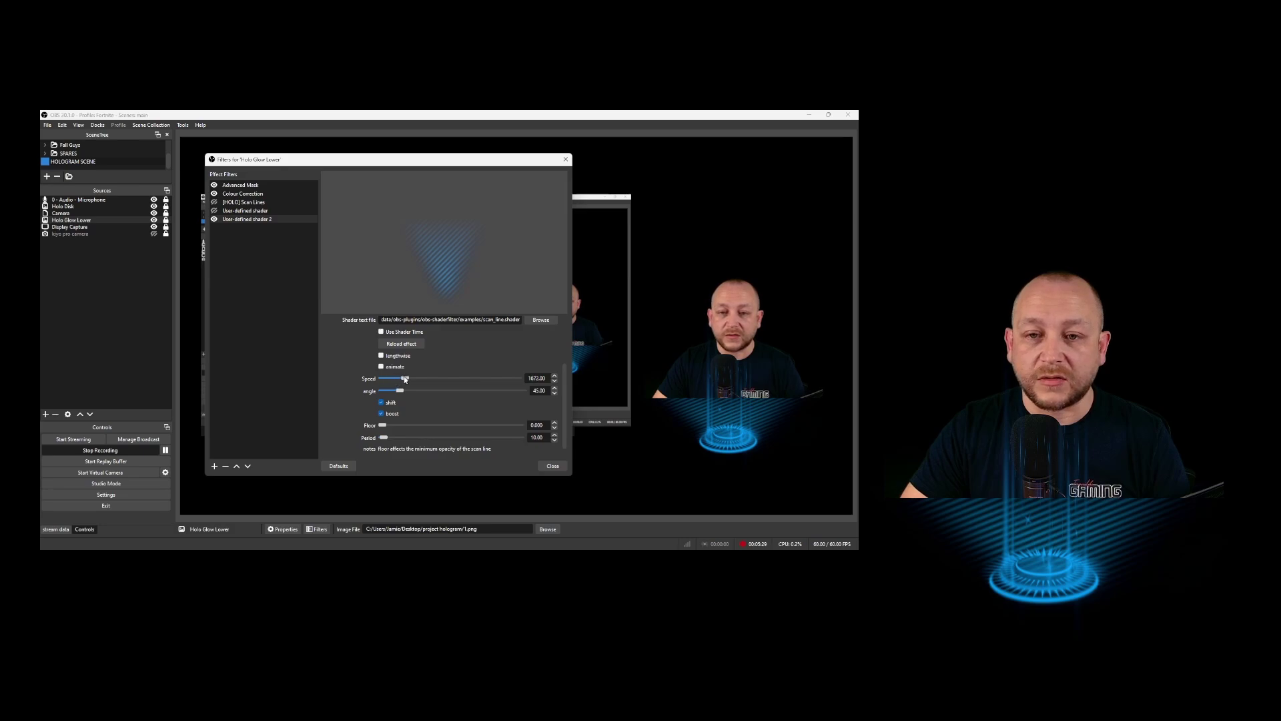
{"action": "left_click", "coordinate": [380, 367]}
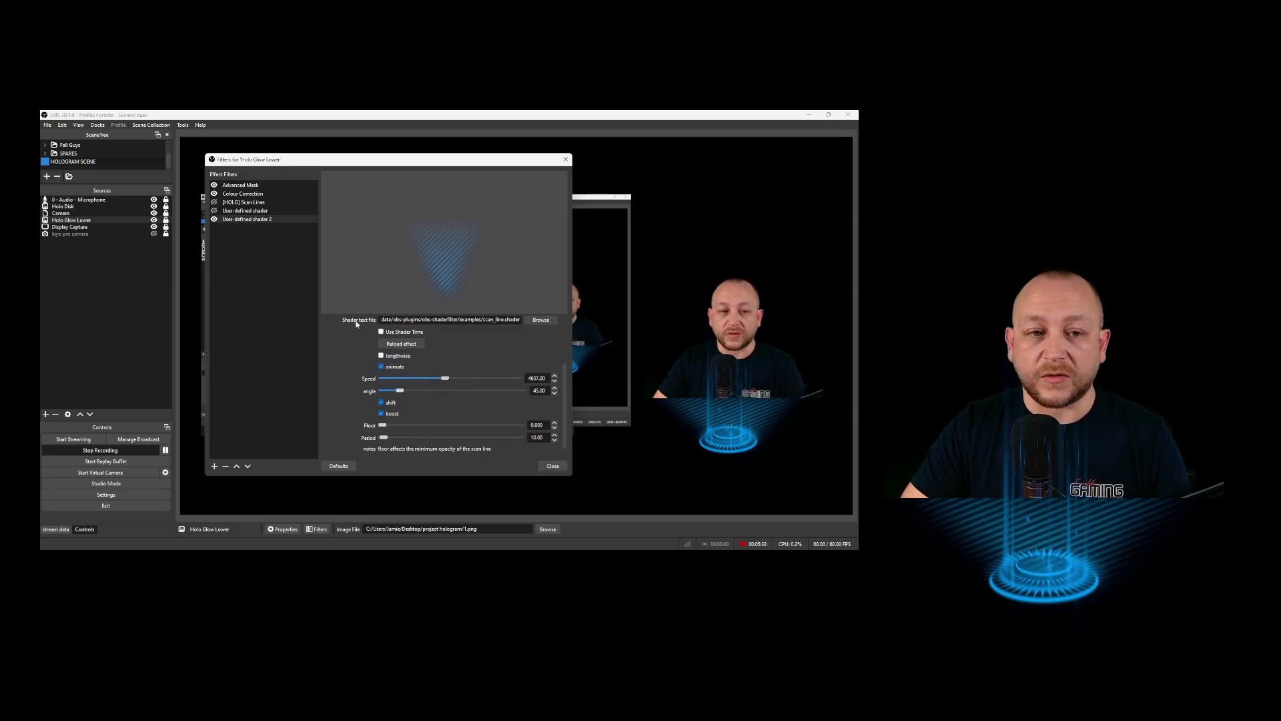
- Remove the User-defined shader 2 filter from Holo Glow Lower and confirm the removal
{"action": "left_click", "coordinate": [255, 227]}
{"action": "key", "text": "Delete"}
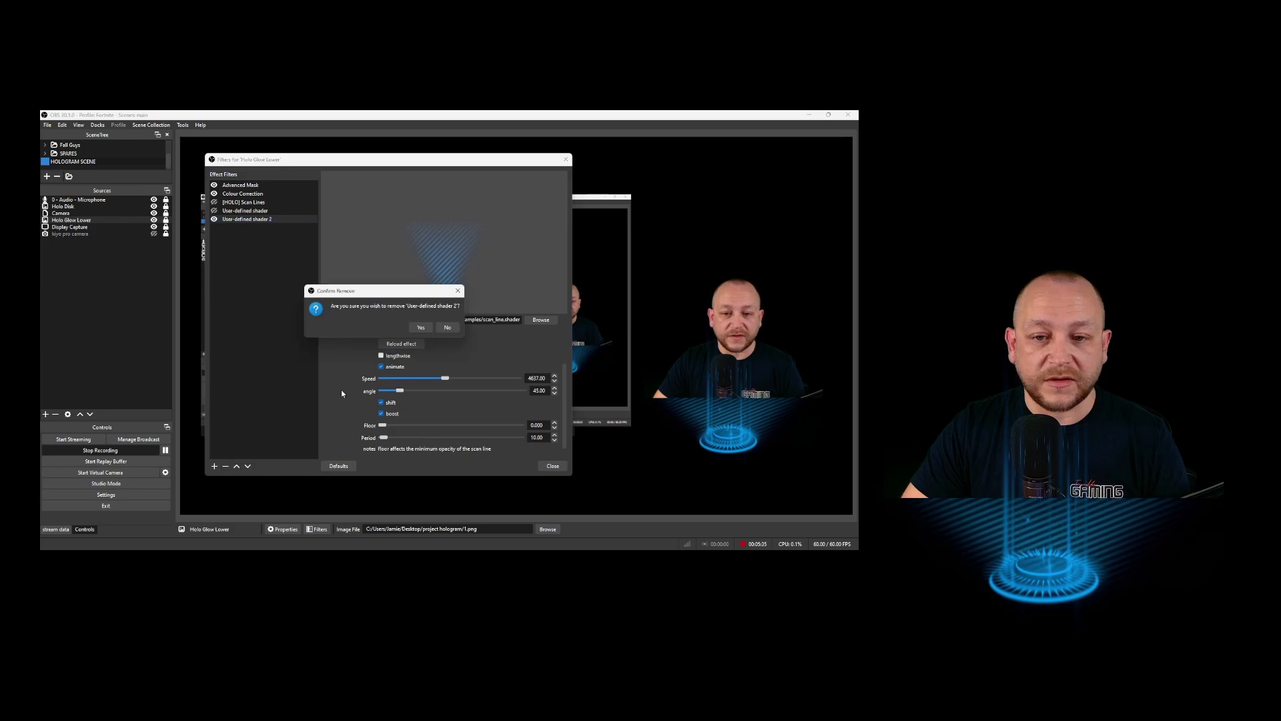
{"action": "key", "text": "Return"}
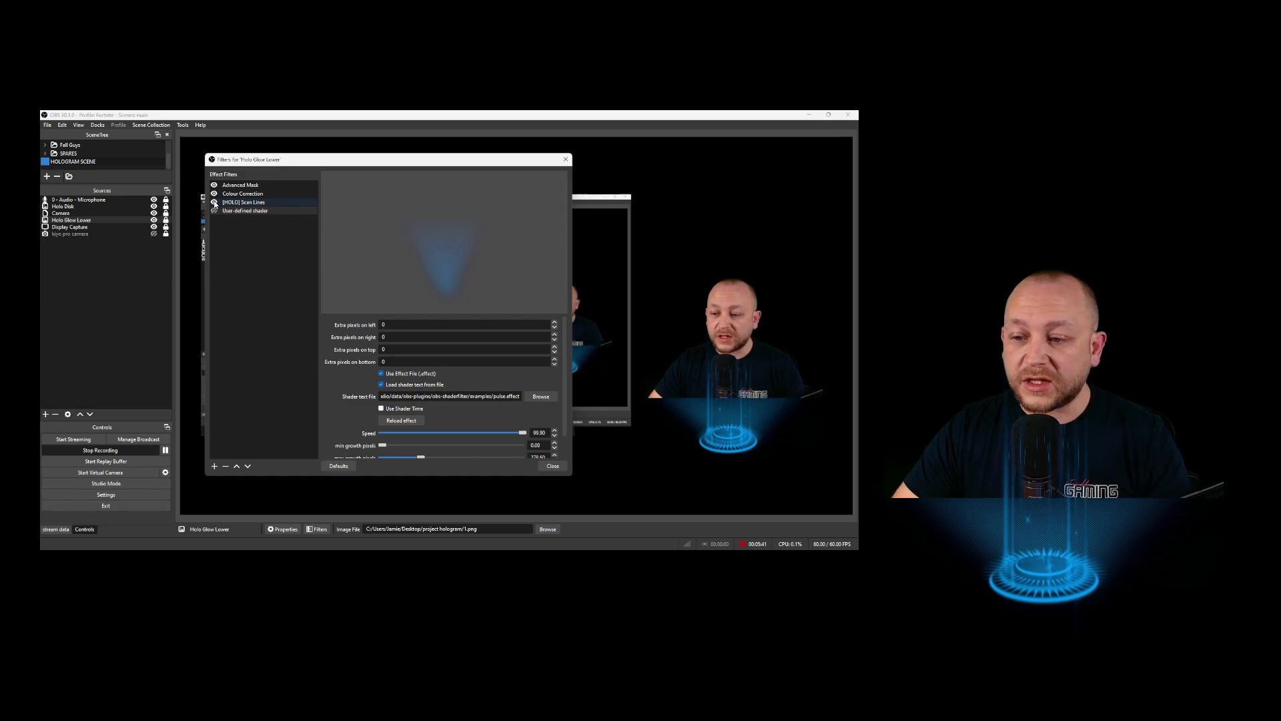
- Enable the prepared [HOLO] Scan Lines filter and bring up its scan line settings
{"action": "left_click", "coordinate": [252, 204]}
{"action": "scroll", "coordinate": [339, 398], "scroll_direction": "down", "scroll_amount": 3}
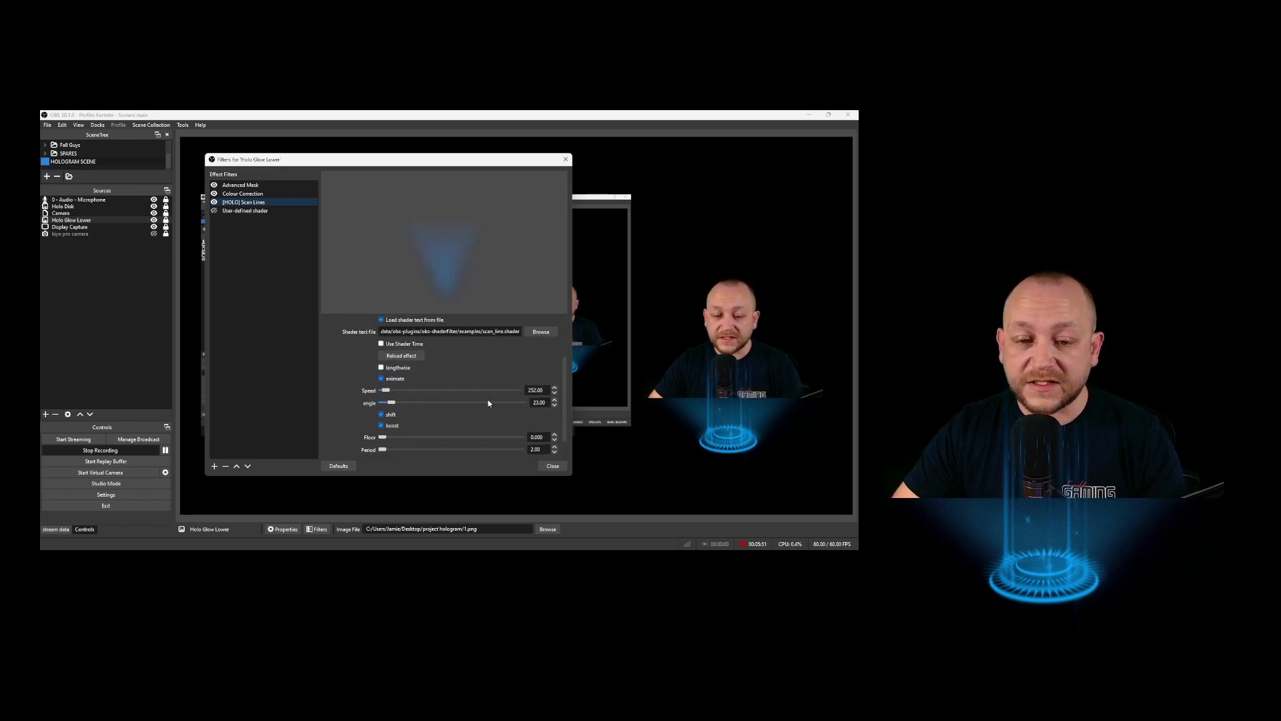
- Review the scan line filter's speed, angle, shift, boost, floor and period settings
{"action": "scroll", "coordinate": [421, 412], "scroll_direction": "down", "scroll_amount": 1}
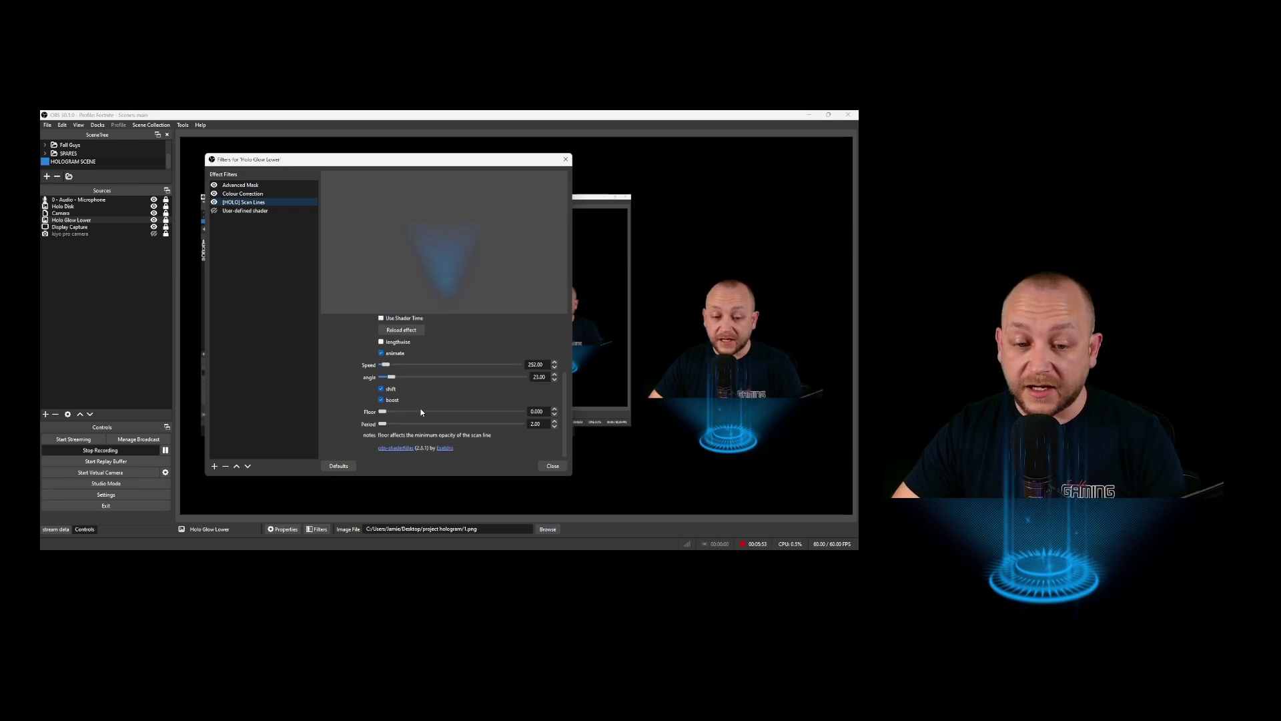
{"action": "left_click", "coordinate": [381, 399]}
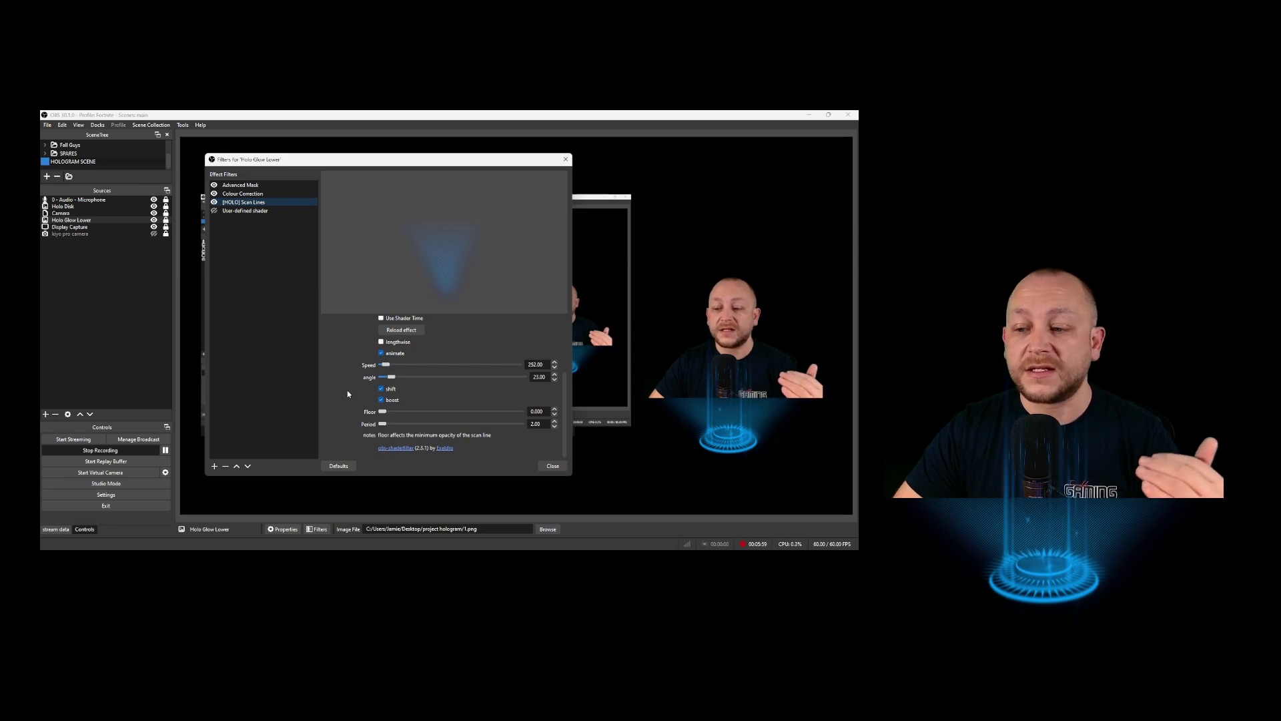
{"action": "scroll", "coordinate": [345, 391], "scroll_direction": "up", "scroll_amount": 3}
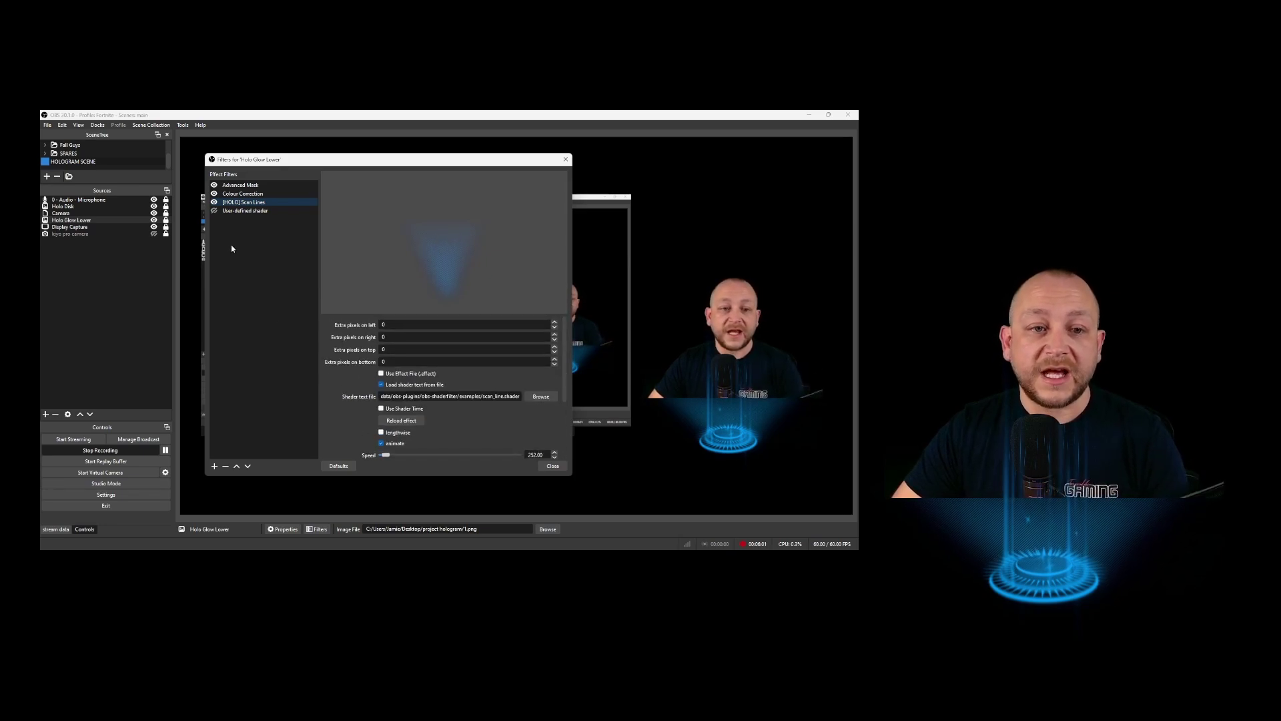
- Enable the User-defined shader filter on Holo Glow Lower and review its pulse.effect shader settings
{"action": "left_click", "coordinate": [214, 212]}
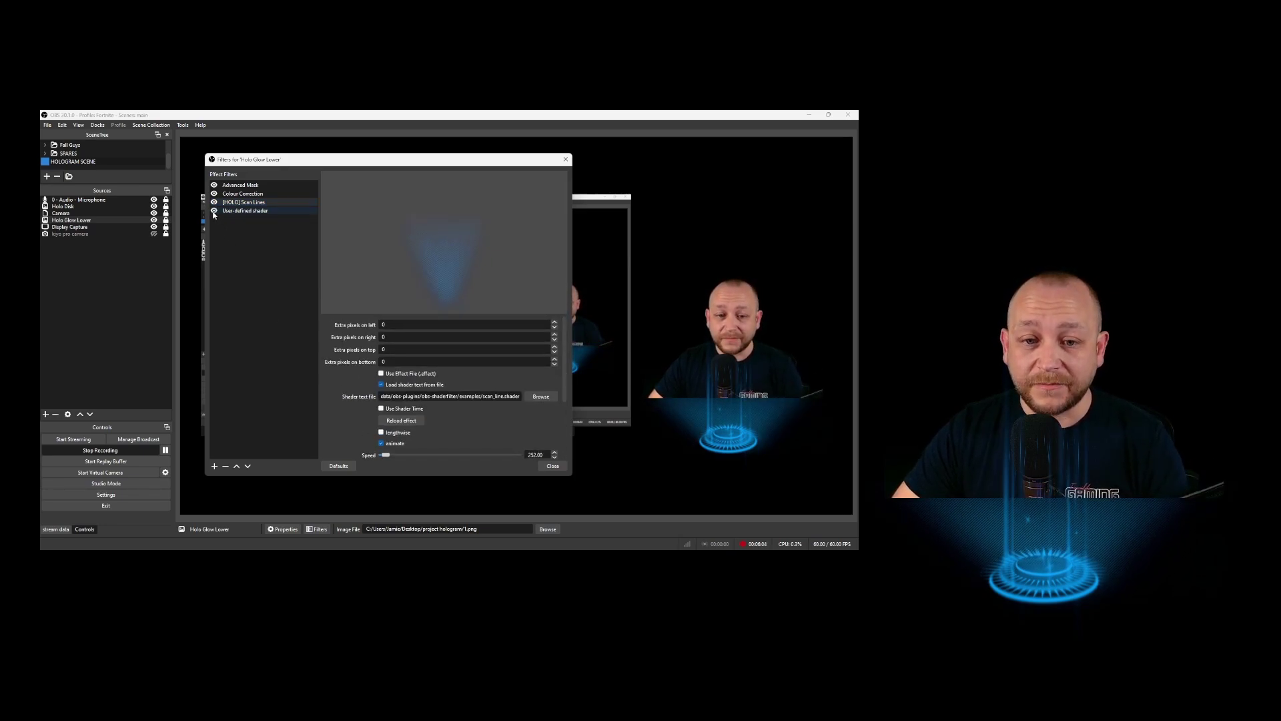
{"action": "left_click", "coordinate": [247, 211]}
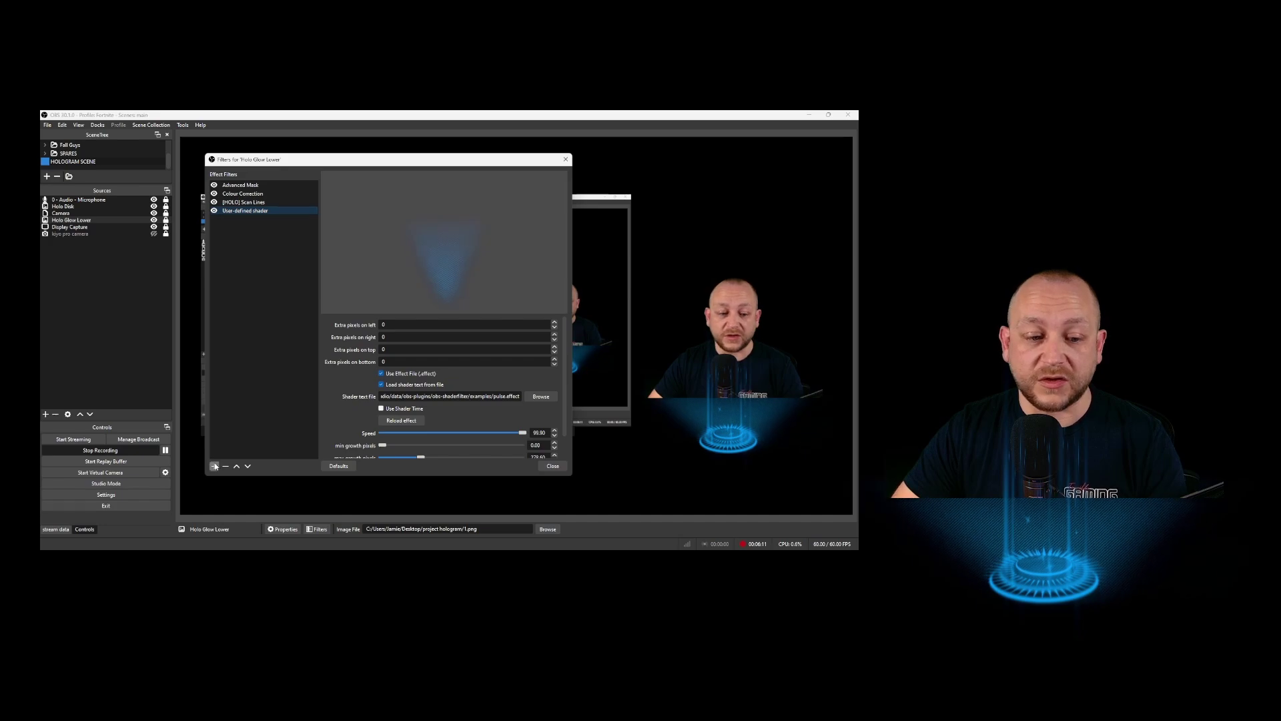
{"action": "left_click", "coordinate": [216, 467]}
{"action": "left_click", "coordinate": [587, 359]}
{"action": "left_click", "coordinate": [541, 397]}
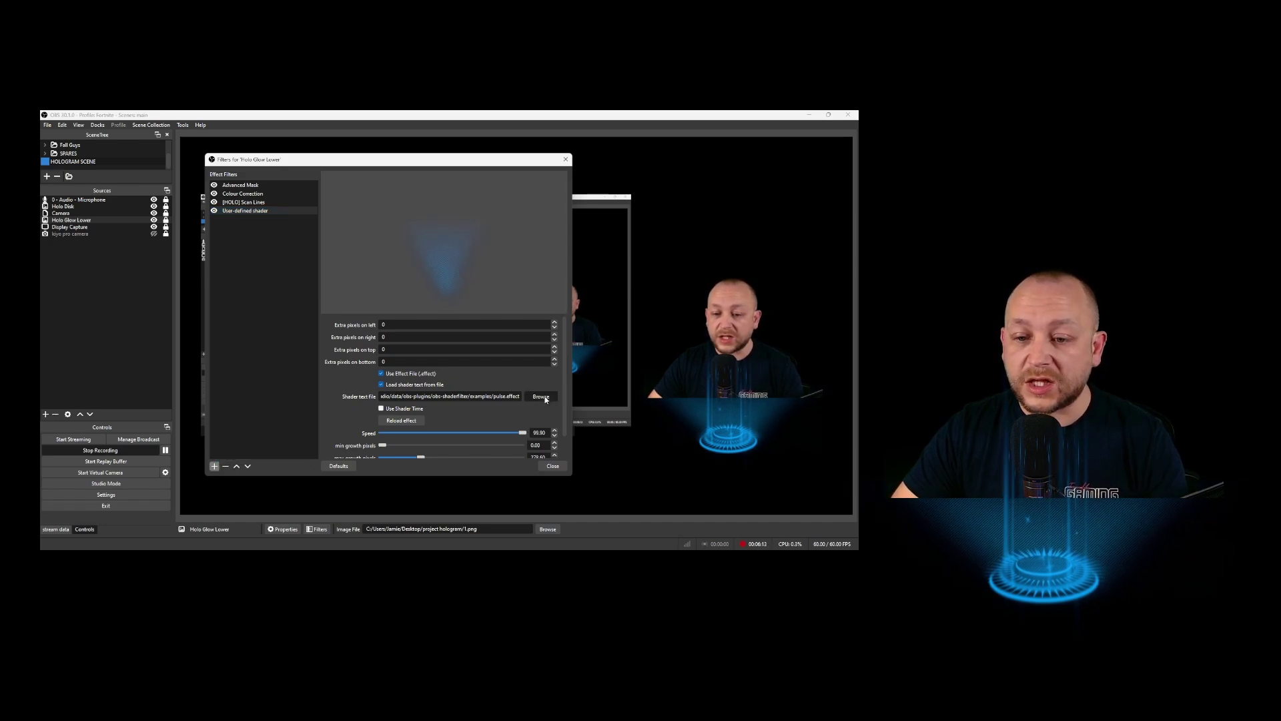
{"action": "double_click", "coordinate": [310, 354]}
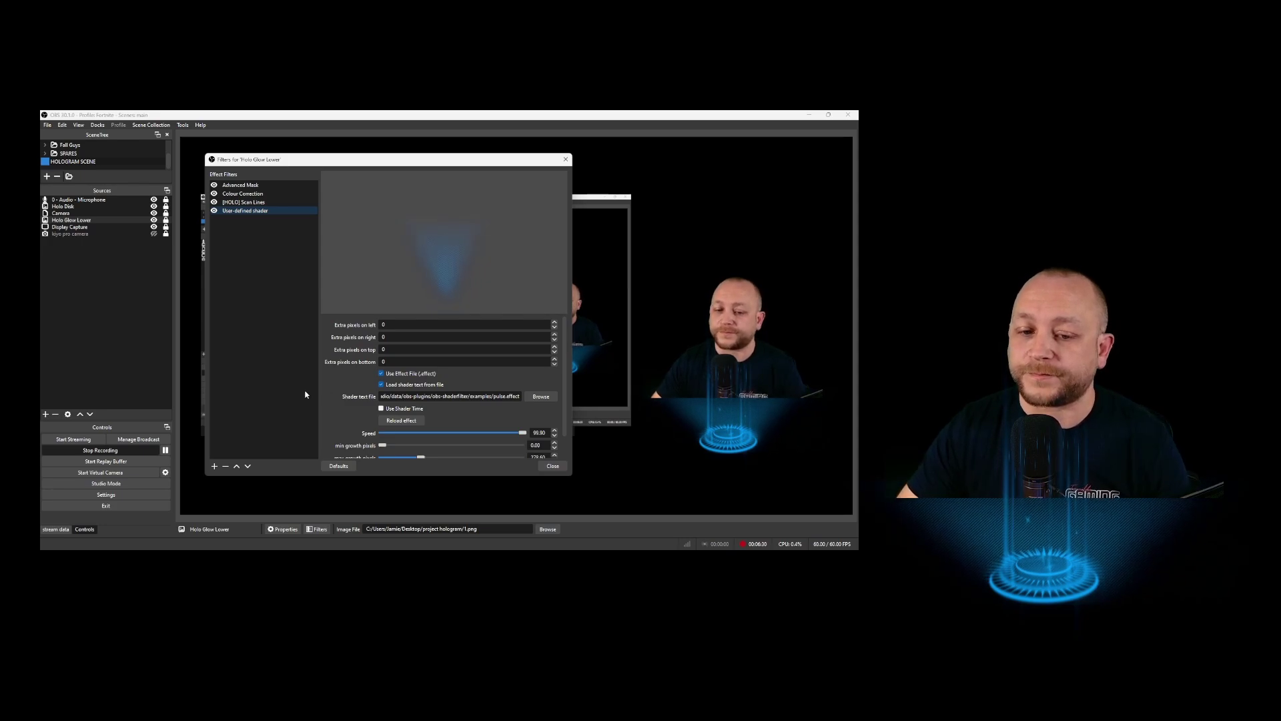
{"action": "scroll", "coordinate": [341, 414], "scroll_direction": "down", "scroll_amount": 2}
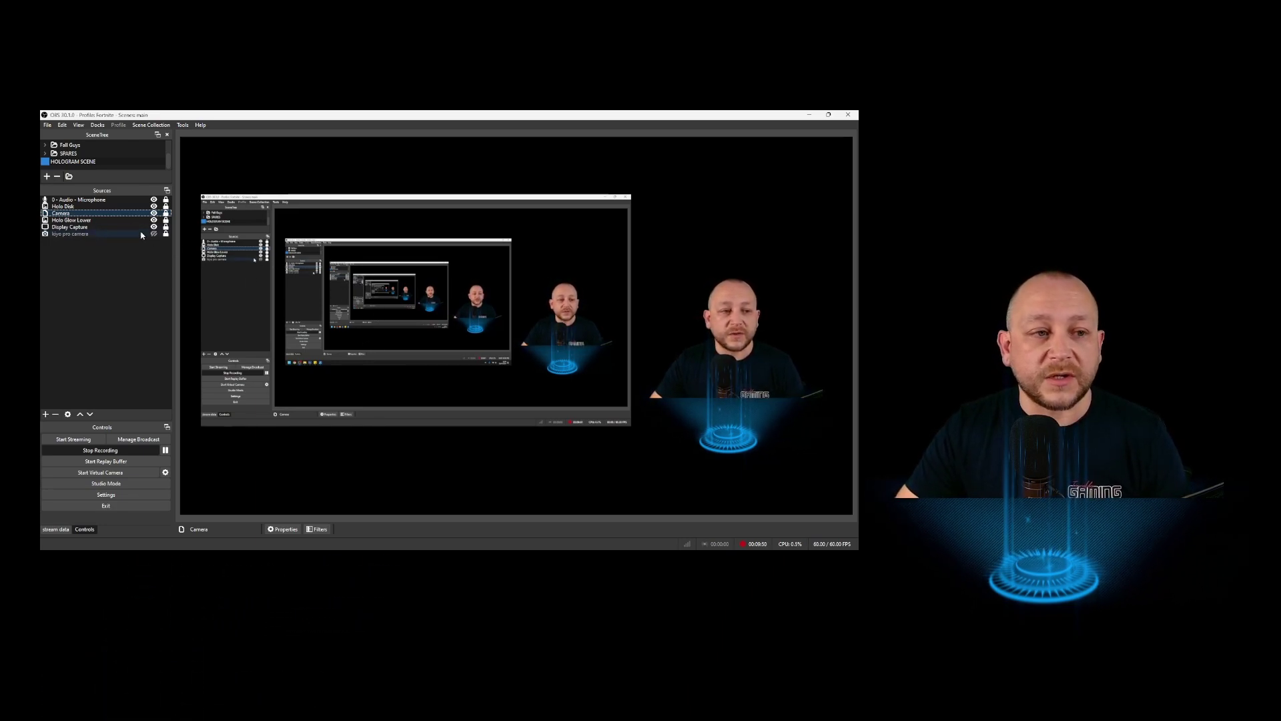
- Open the filters of the Camera source, enable the [HOLO] Glow filter and show its settings
{"action": "right_click", "coordinate": [111, 212]}
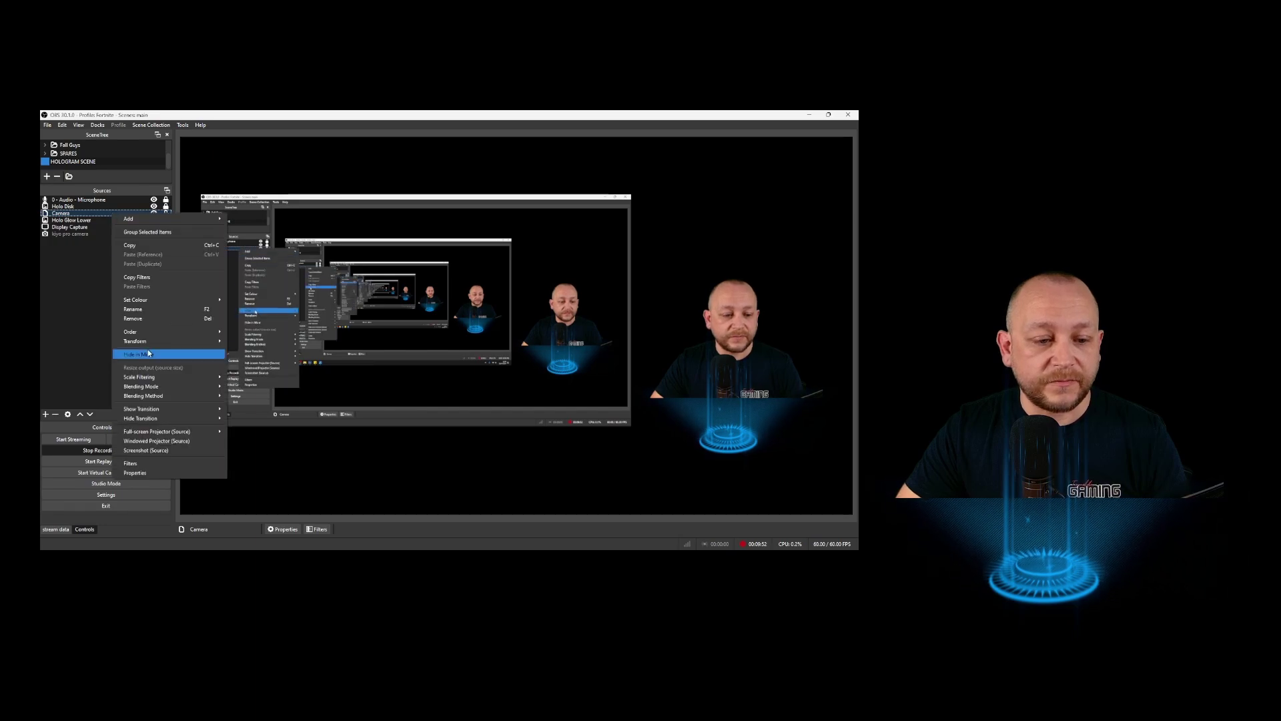
{"action": "left_click", "coordinate": [194, 464]}
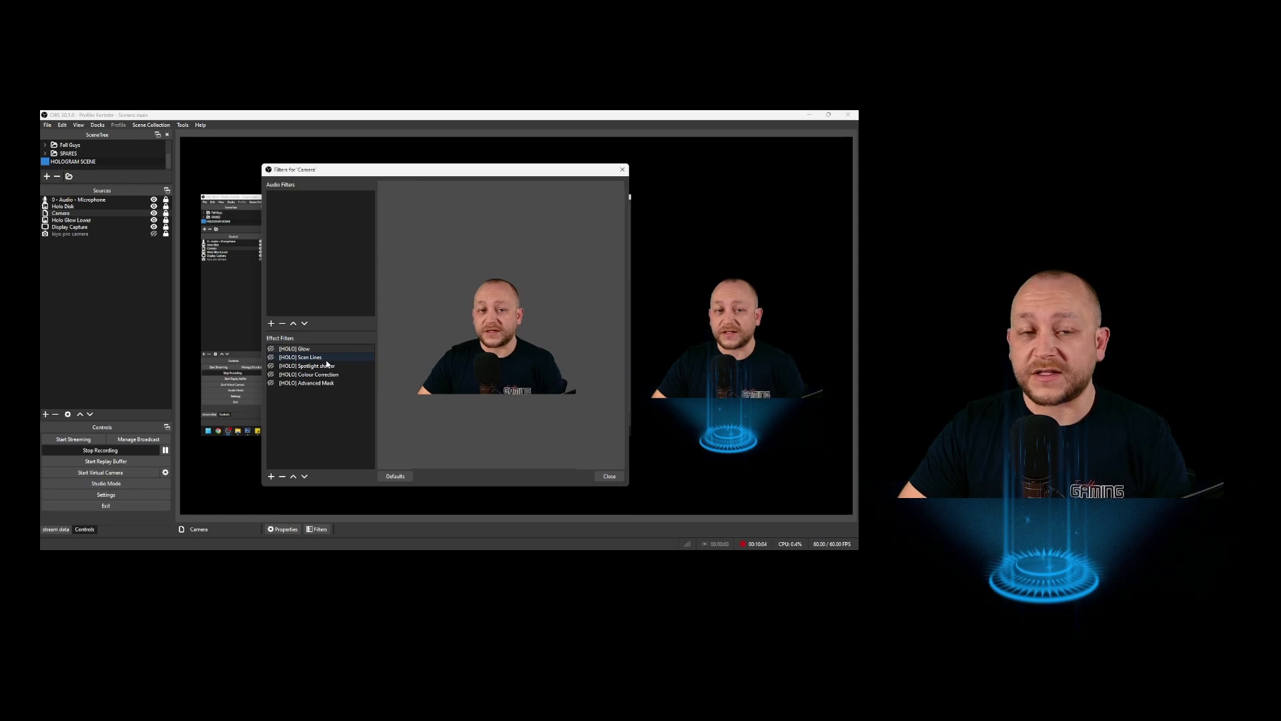
{"action": "left_click", "coordinate": [271, 477]}
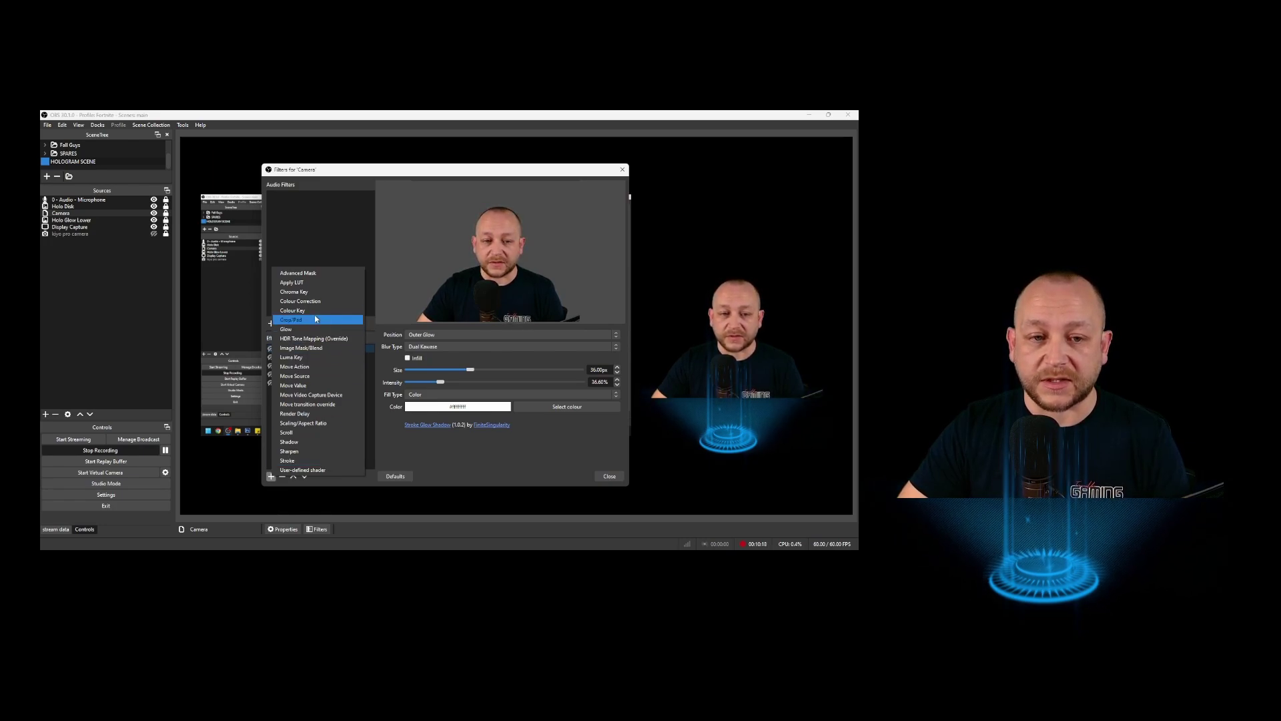
{"action": "left_click", "coordinate": [341, 250]}
{"action": "left_click", "coordinate": [271, 349]}
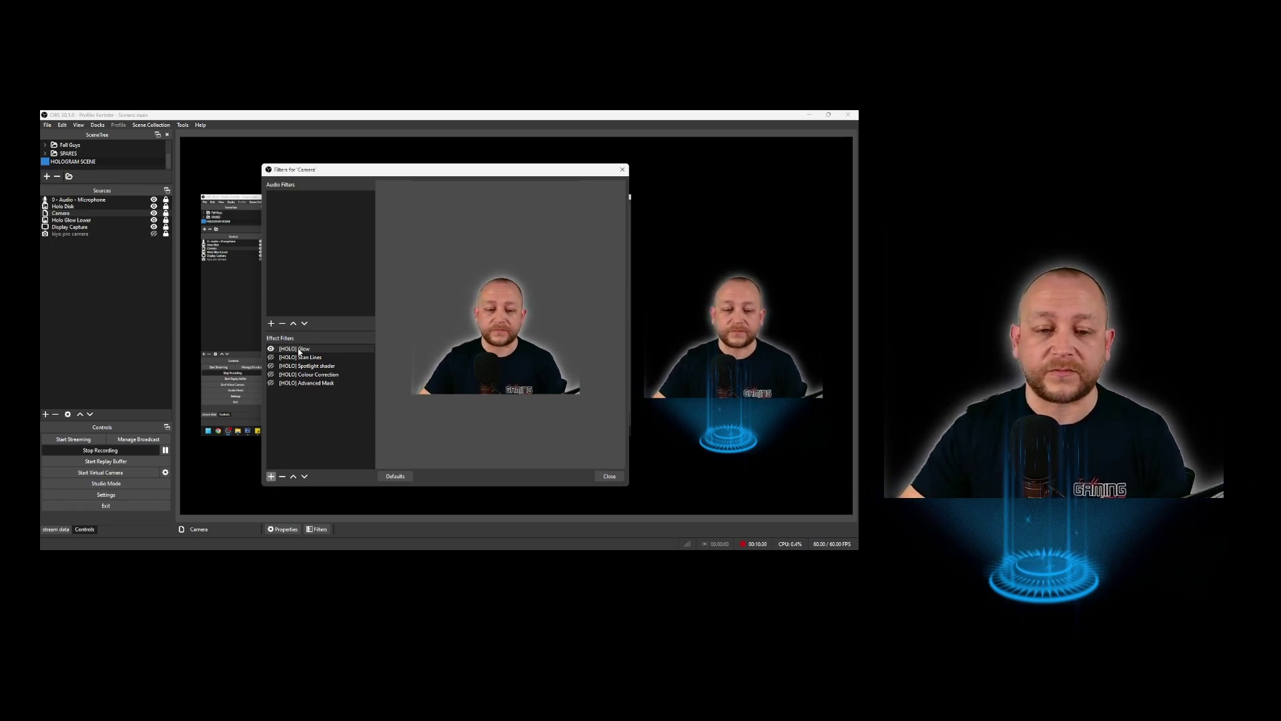
{"action": "left_click", "coordinate": [297, 349]}
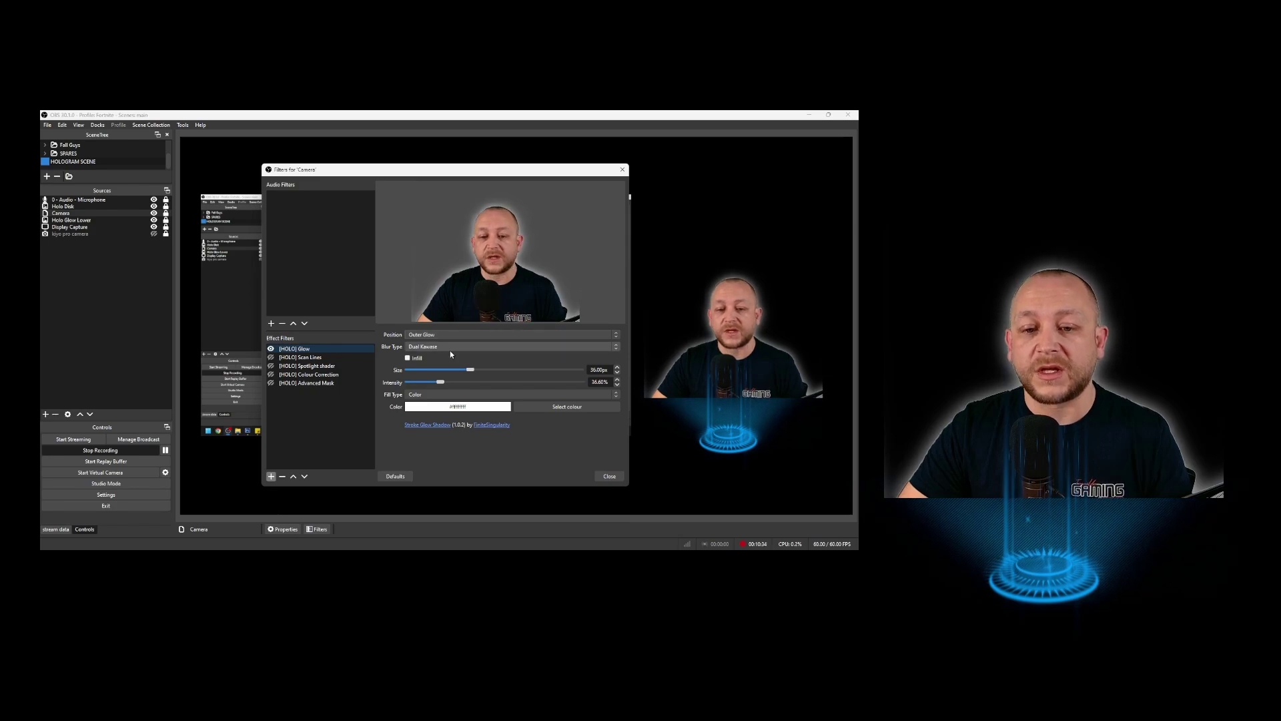
- Enable the Camera's [HOLO] Scan Lines filter and review its shader settings
{"action": "left_click", "coordinate": [272, 359]}
{"action": "left_click", "coordinate": [271, 358]}
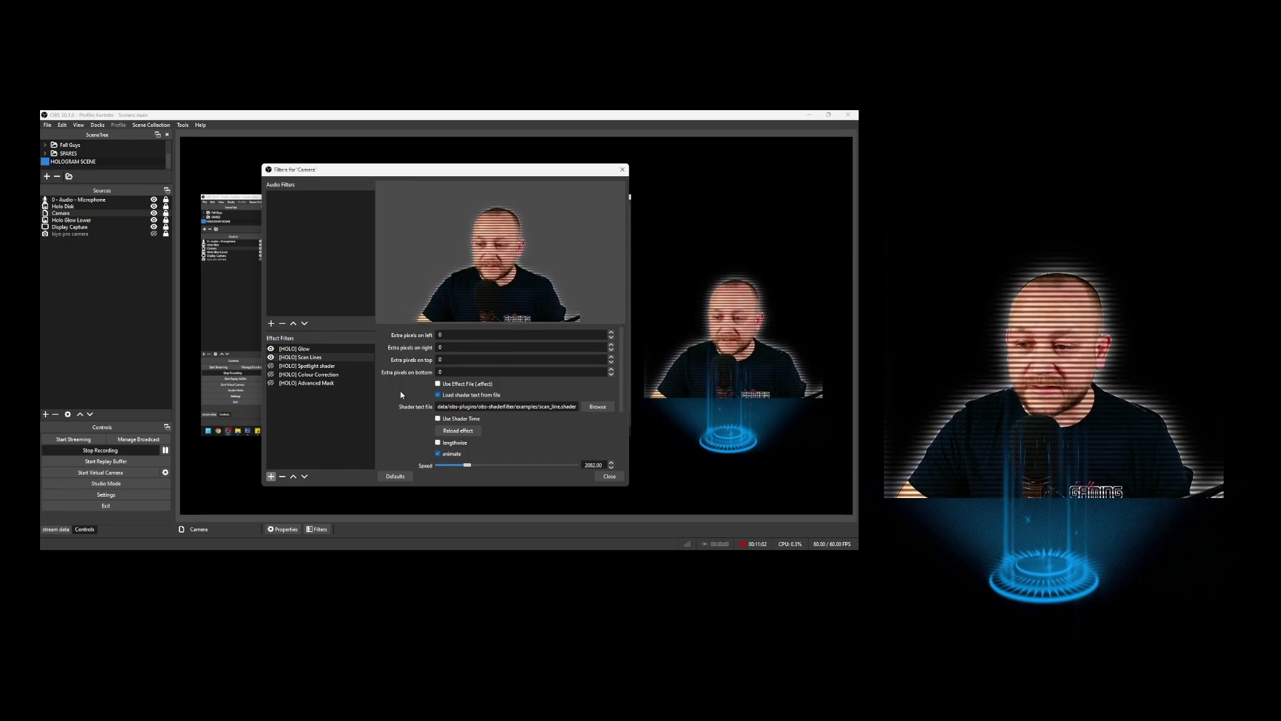
{"action": "scroll", "coordinate": [403, 395], "scroll_direction": "down", "scroll_amount": 4}
{"action": "scroll", "coordinate": [402, 395], "scroll_direction": "down", "scroll_amount": 1}
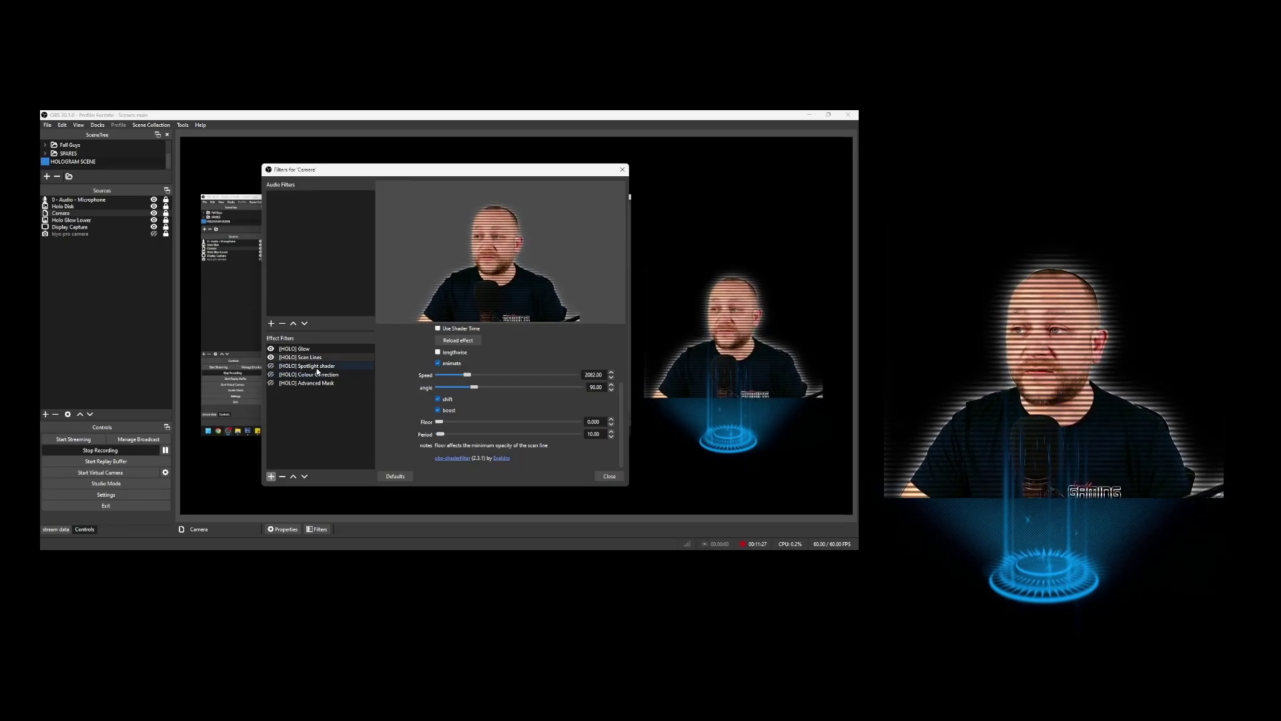
- Enable the [HOLO] Spotlight shader and [HOLO] Colour Correction filters on the Camera source
{"action": "left_click", "coordinate": [270, 366]}
{"action": "left_click", "coordinate": [282, 367]}
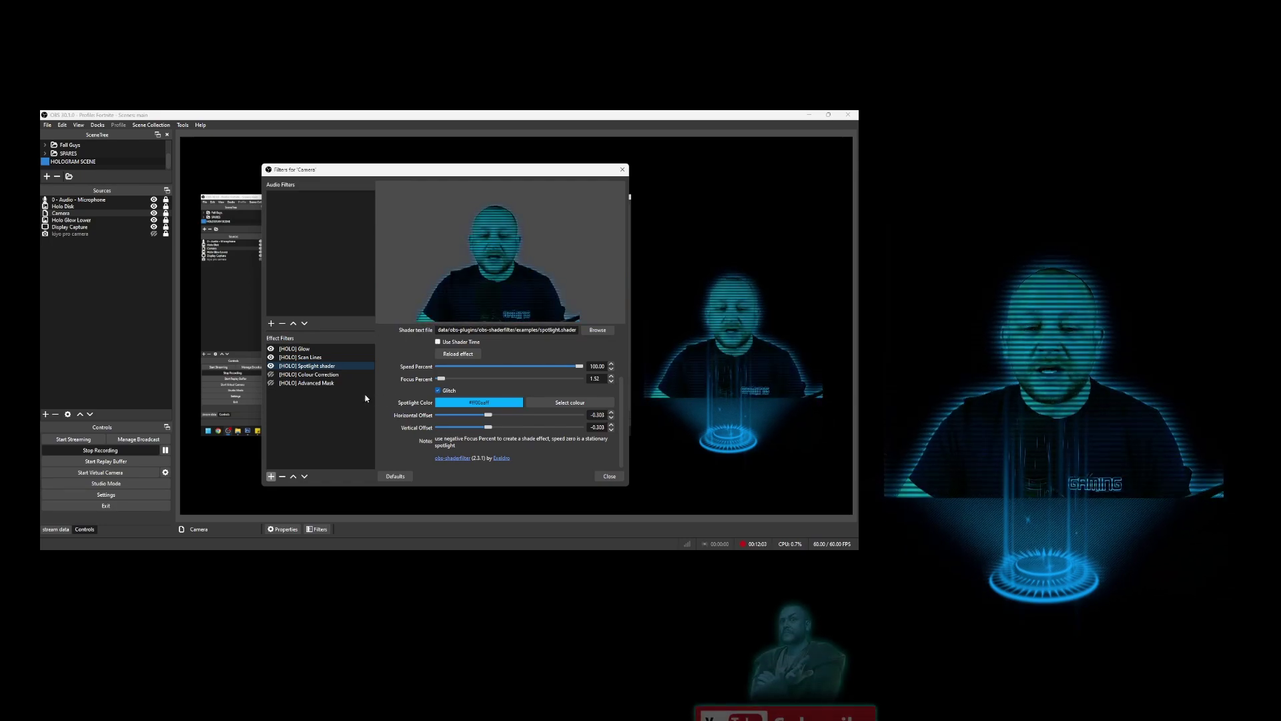
{"action": "left_click", "coordinate": [271, 377]}
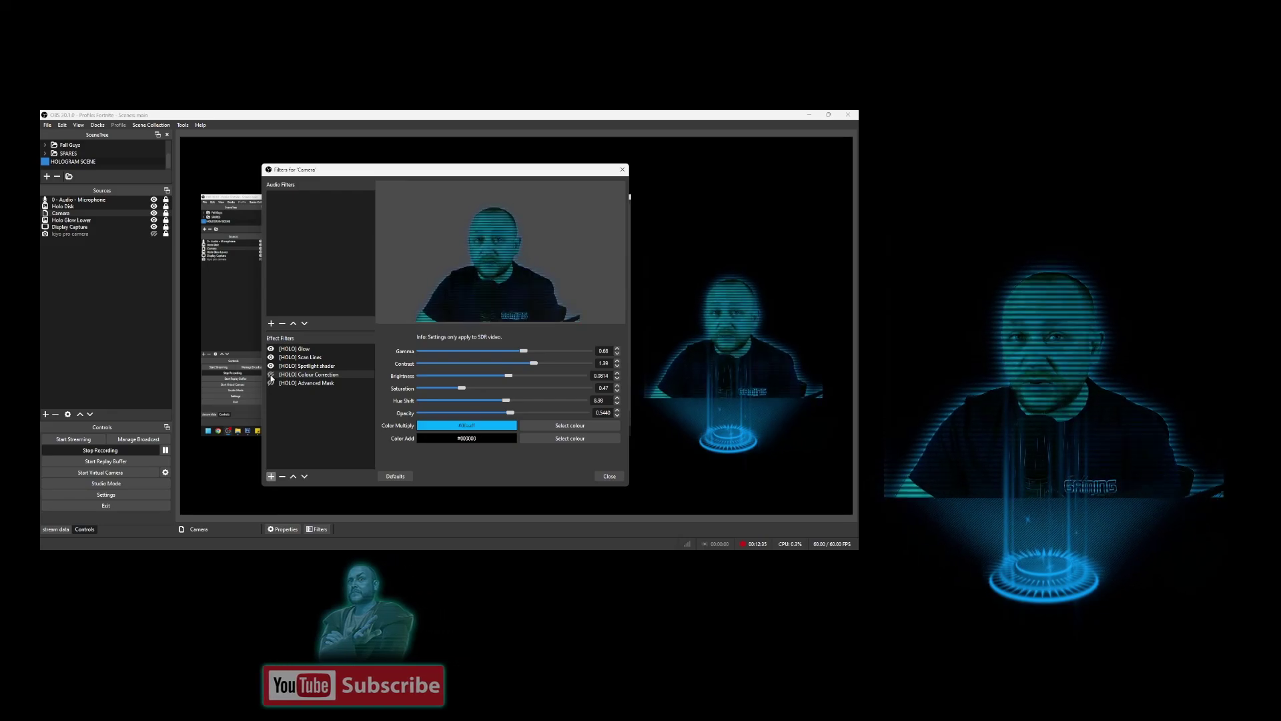
{"action": "left_click", "coordinate": [271, 374]}
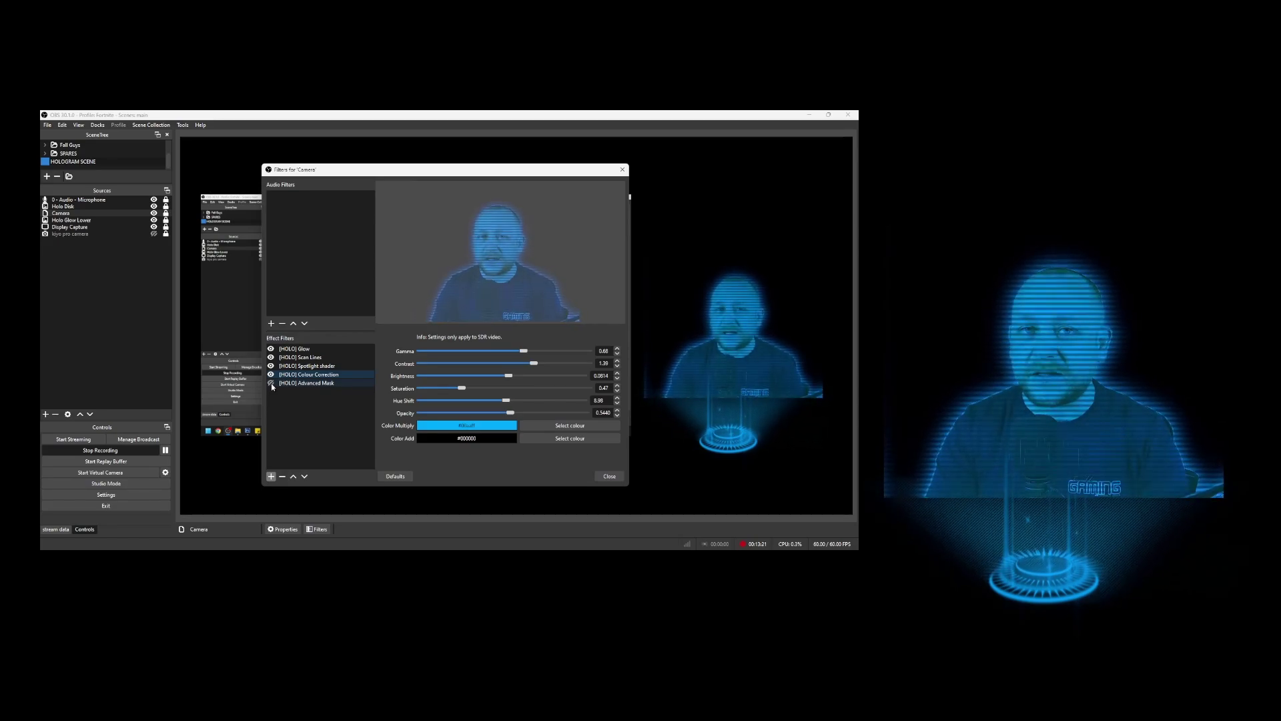
- Enable the Camera's [HOLO] Advanced Mask filter and adjust the width and position of its gradient
{"action": "left_click", "coordinate": [291, 384]}
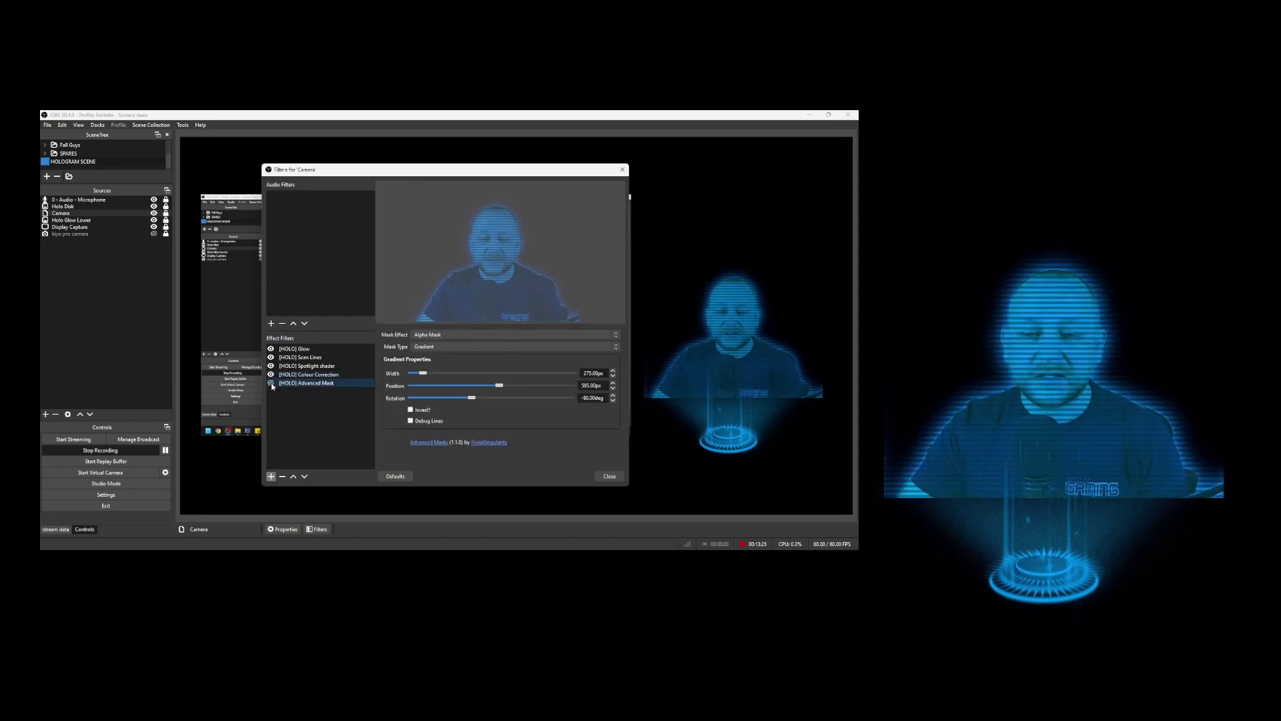
{"action": "left_click", "coordinate": [271, 383]}
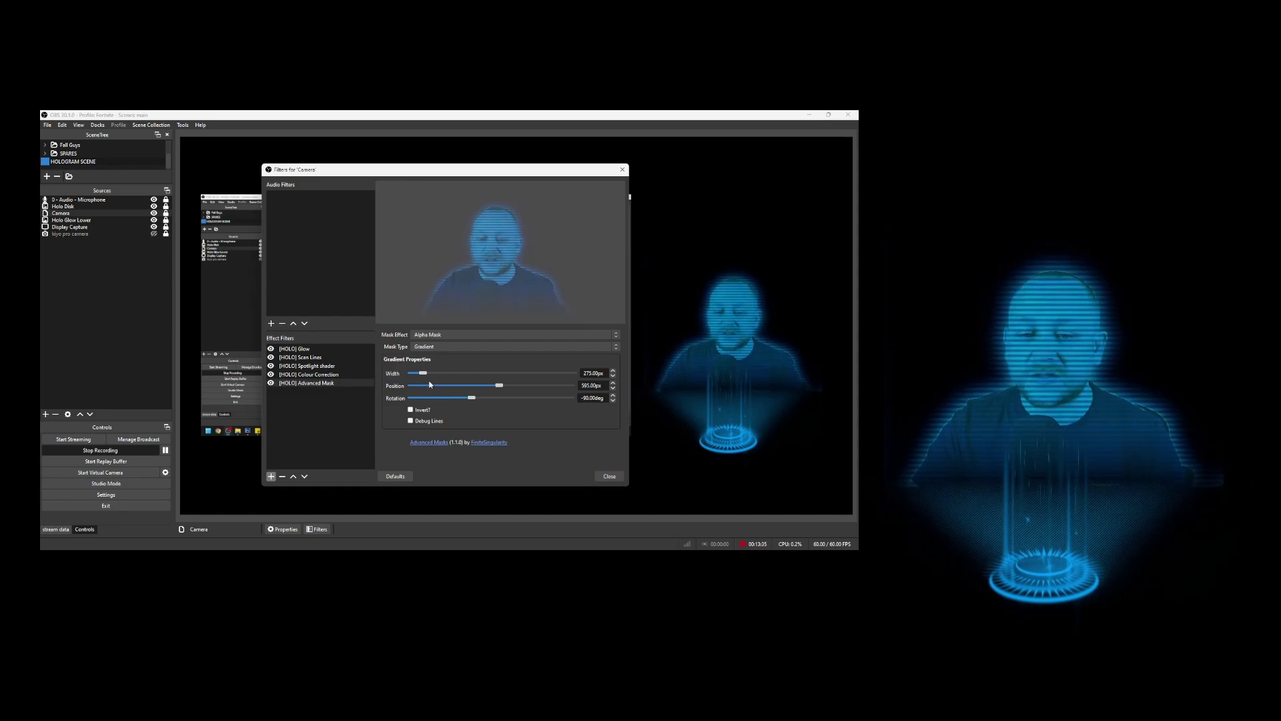
{"action": "left_click_drag", "start_coordinate": [422, 375], "coordinate": [409, 372]}
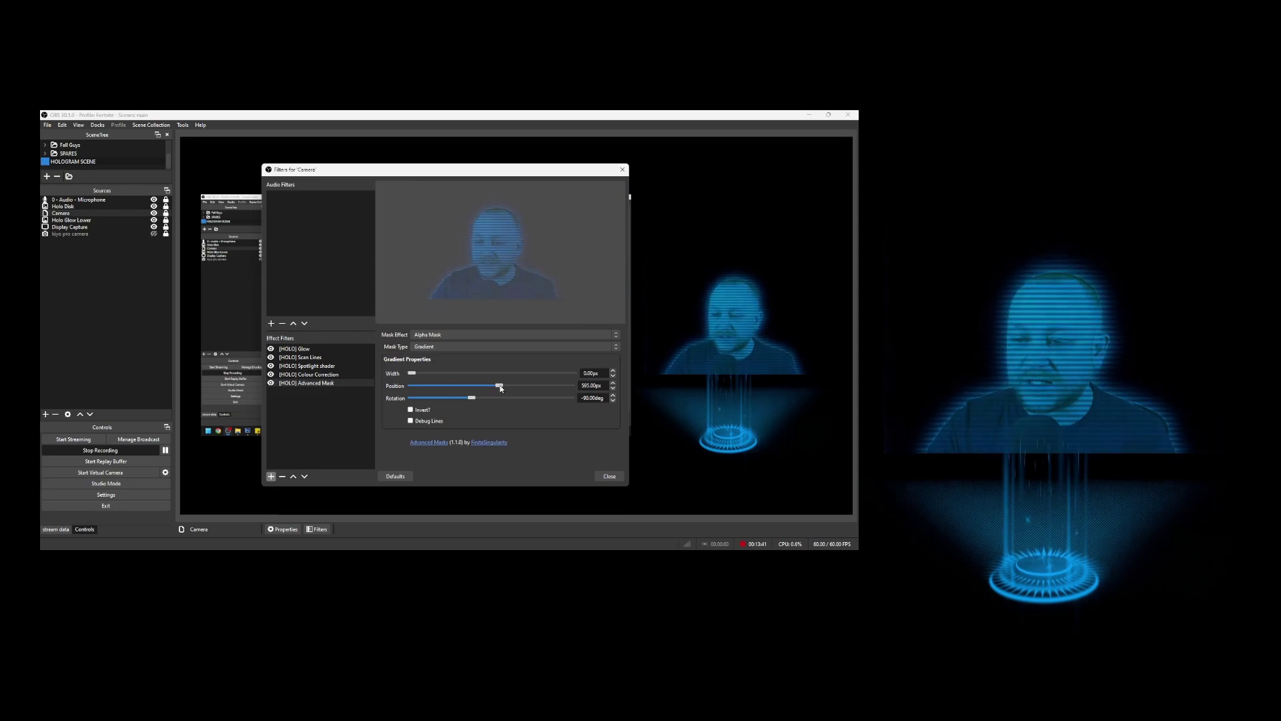
{"action": "left_click_drag", "start_coordinate": [500, 386], "coordinate": [505, 386]}
{"action": "left_click_drag", "start_coordinate": [411, 374], "coordinate": [438, 375]}
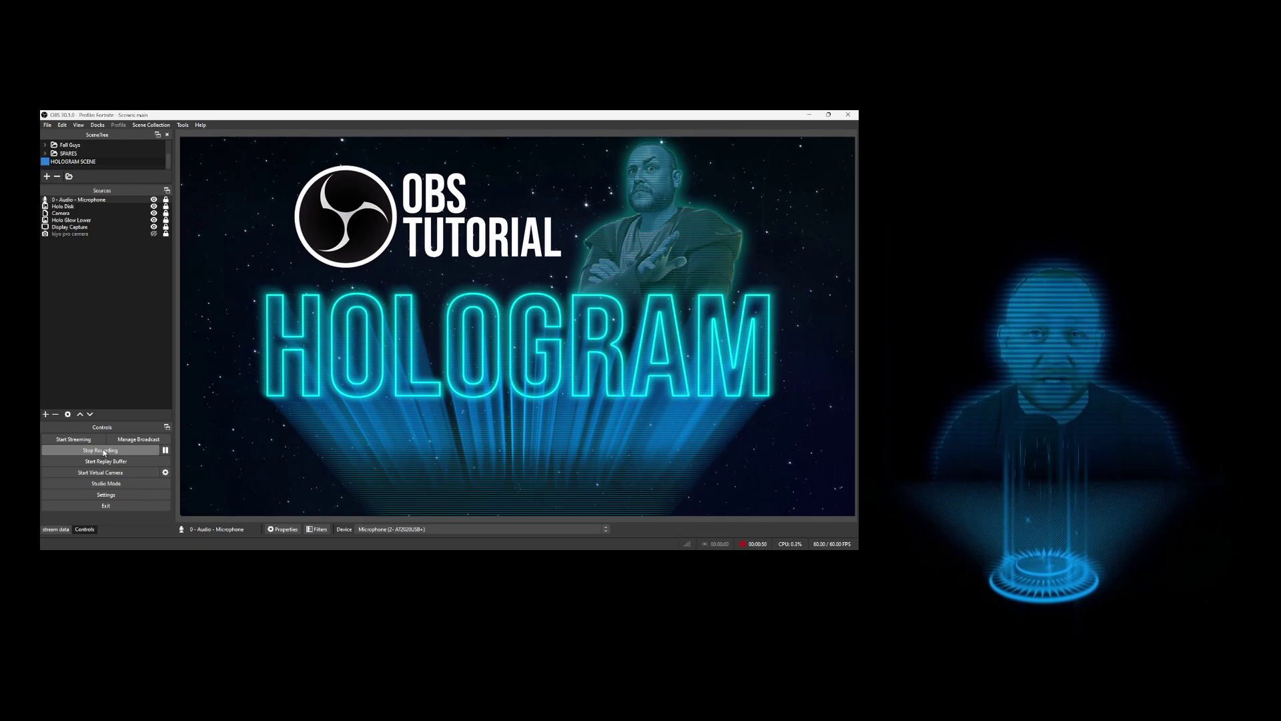
- Add a VST 2.x Plug-in filter to the microphone audio source and load ValhallaSupermassive_x64 in it
{"action": "right_click", "coordinate": [102, 201]}
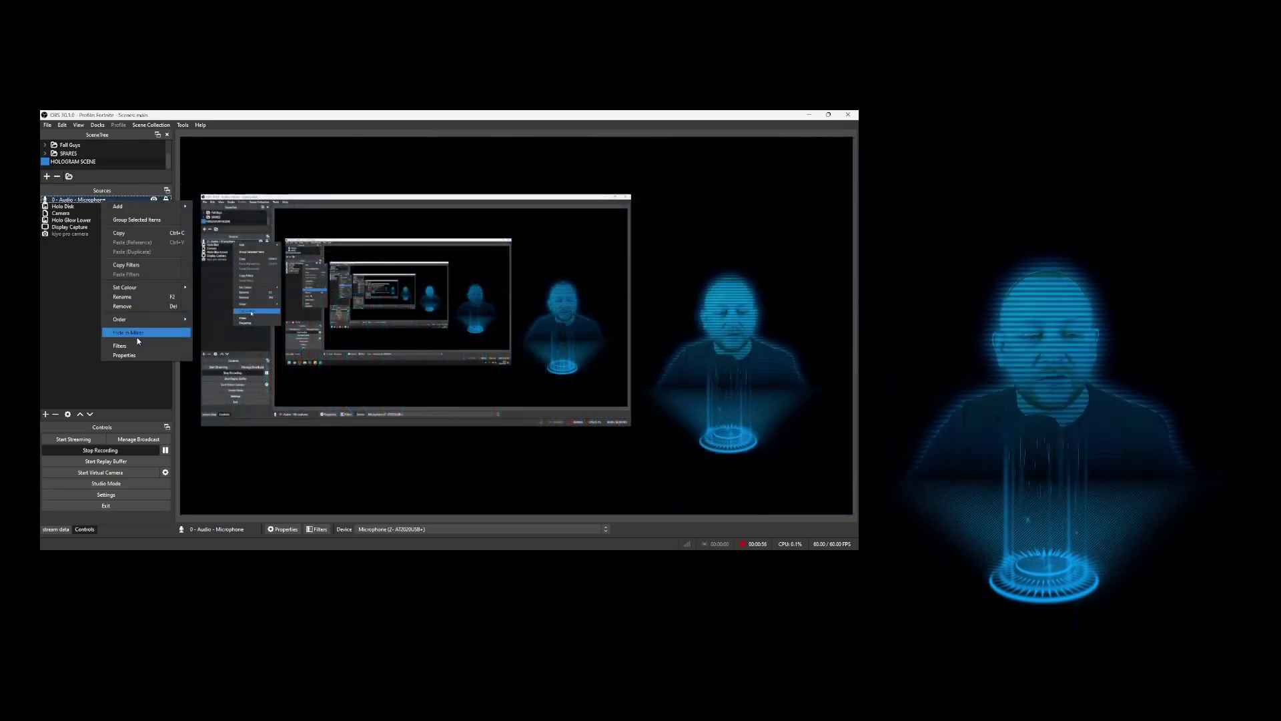
{"action": "left_click", "coordinate": [140, 345]}
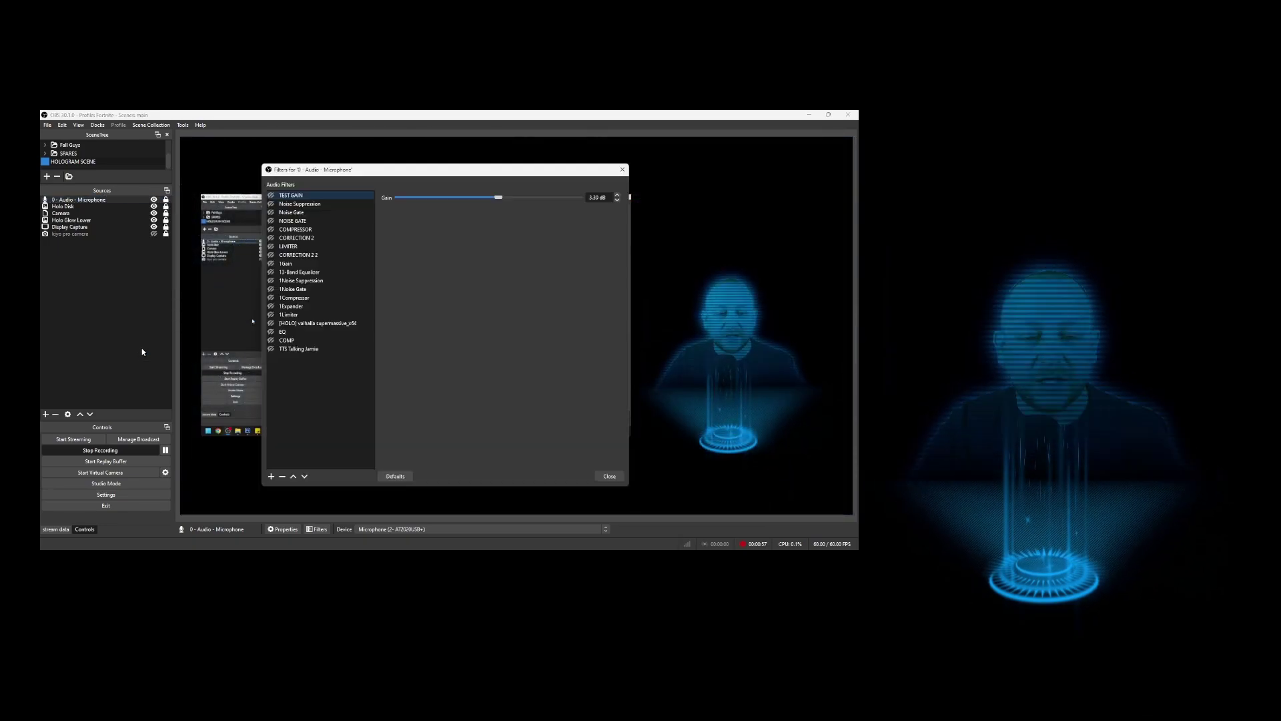
{"action": "left_click", "coordinate": [271, 477]}
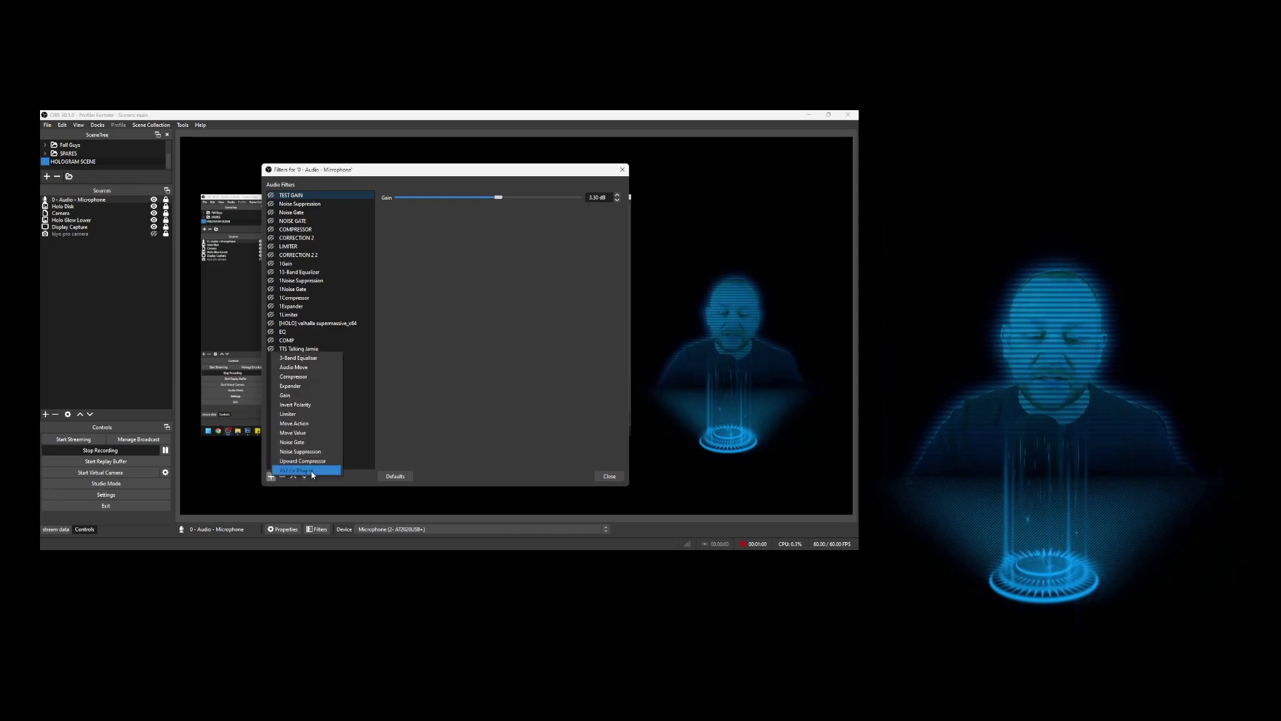
{"action": "left_click", "coordinate": [312, 471]}
{"action": "left_click", "coordinate": [423, 338]}
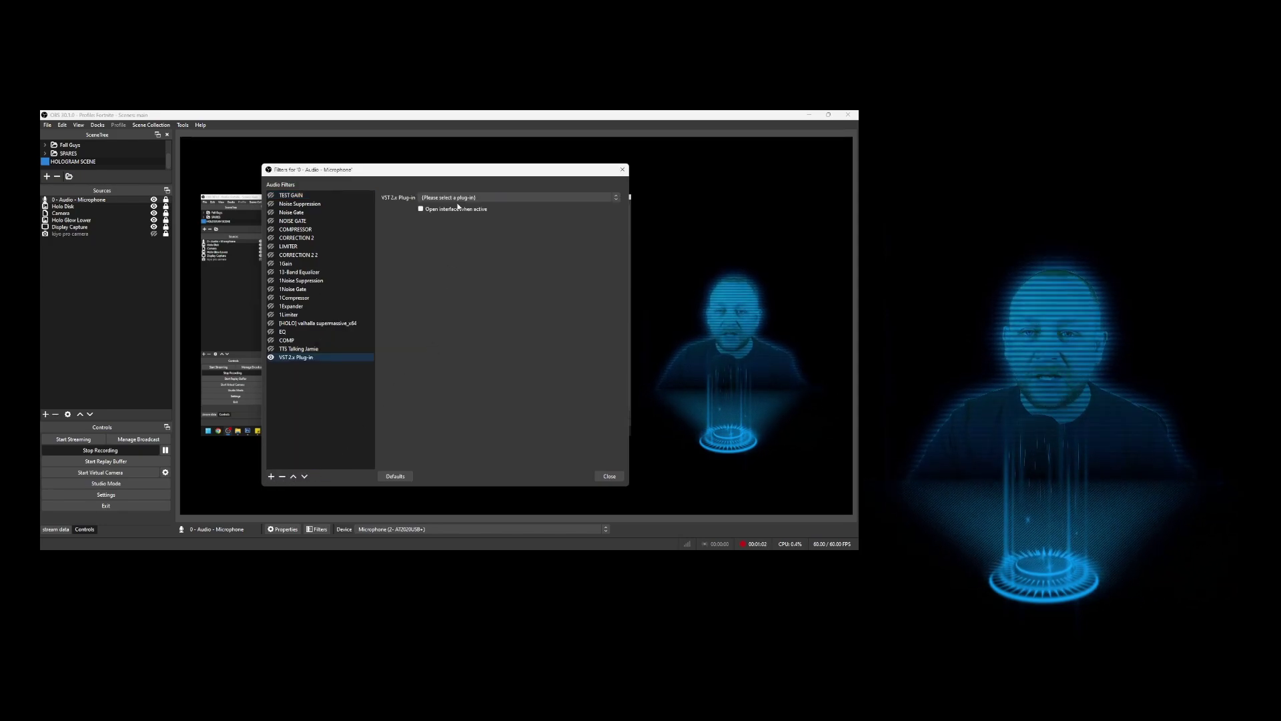
{"action": "left_click", "coordinate": [472, 198]}
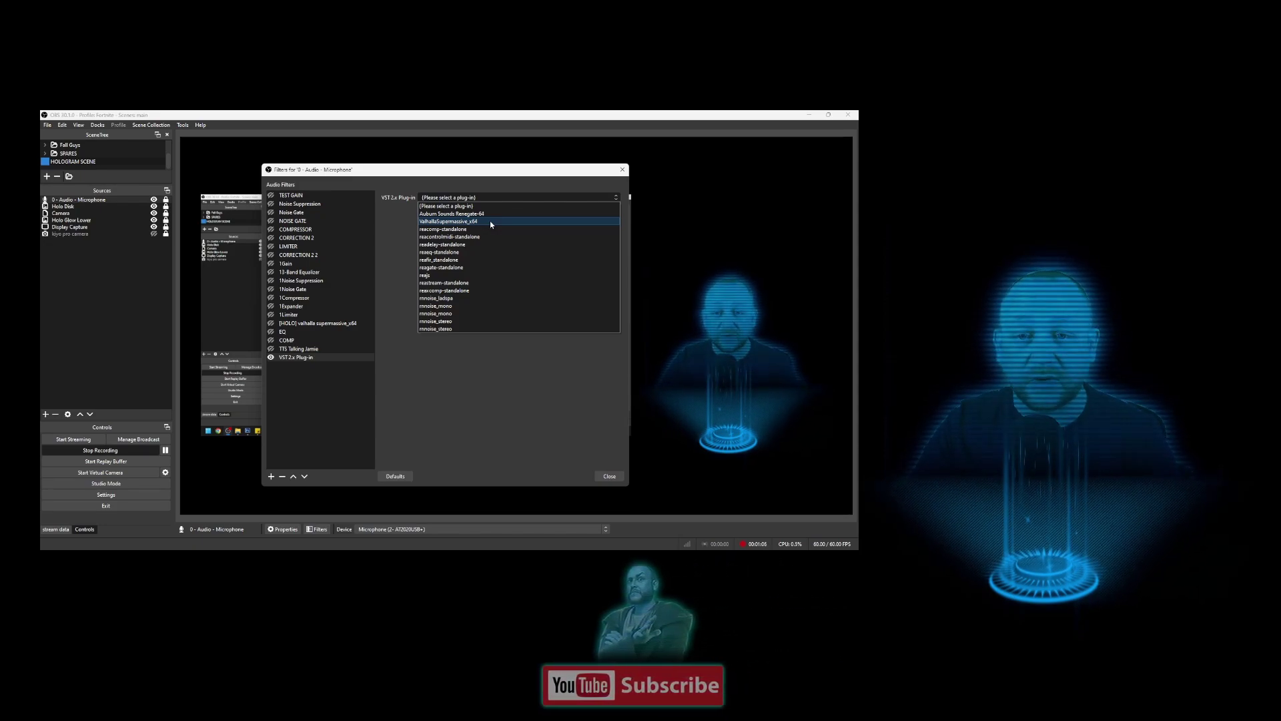
{"action": "left_click", "coordinate": [491, 223]}
- View the ValhallaSupermassive plug-in interface, close it and enable the [HOLO] valhalla supermassive_x64 filter
{"action": "left_click", "coordinate": [449, 210]}
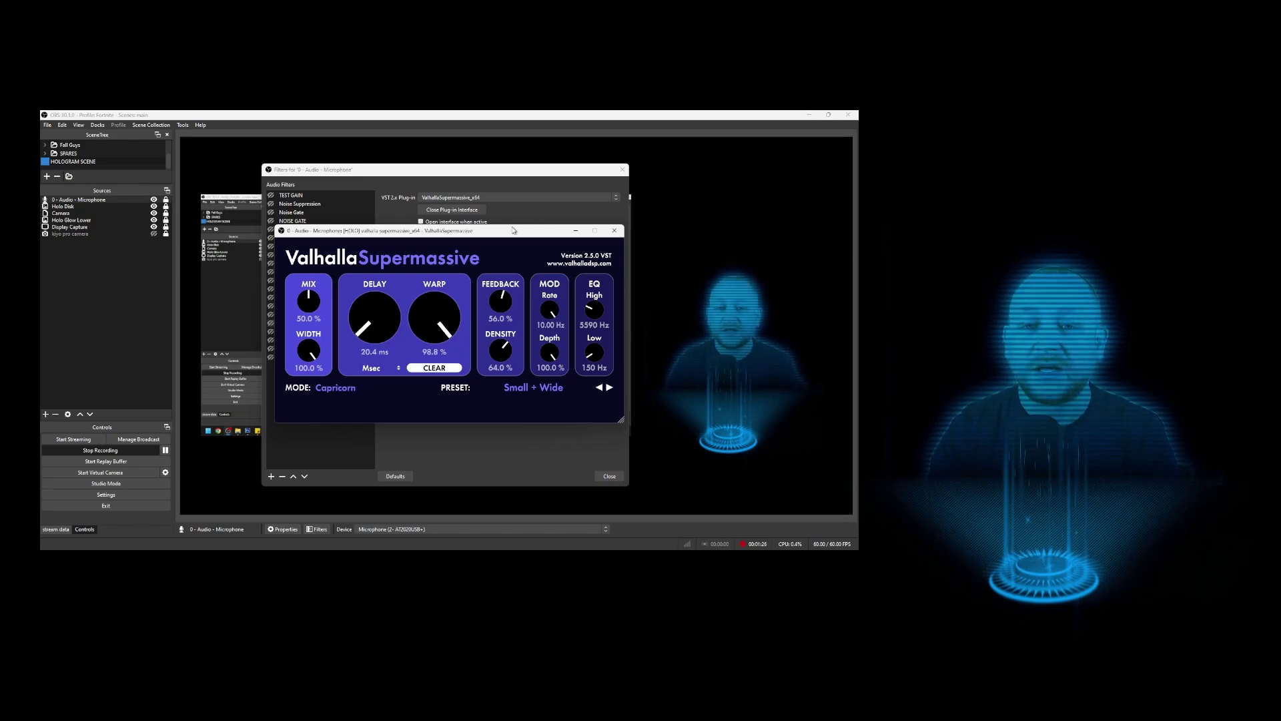
{"action": "left_click", "coordinate": [614, 230]}
{"action": "left_click", "coordinate": [270, 324]}
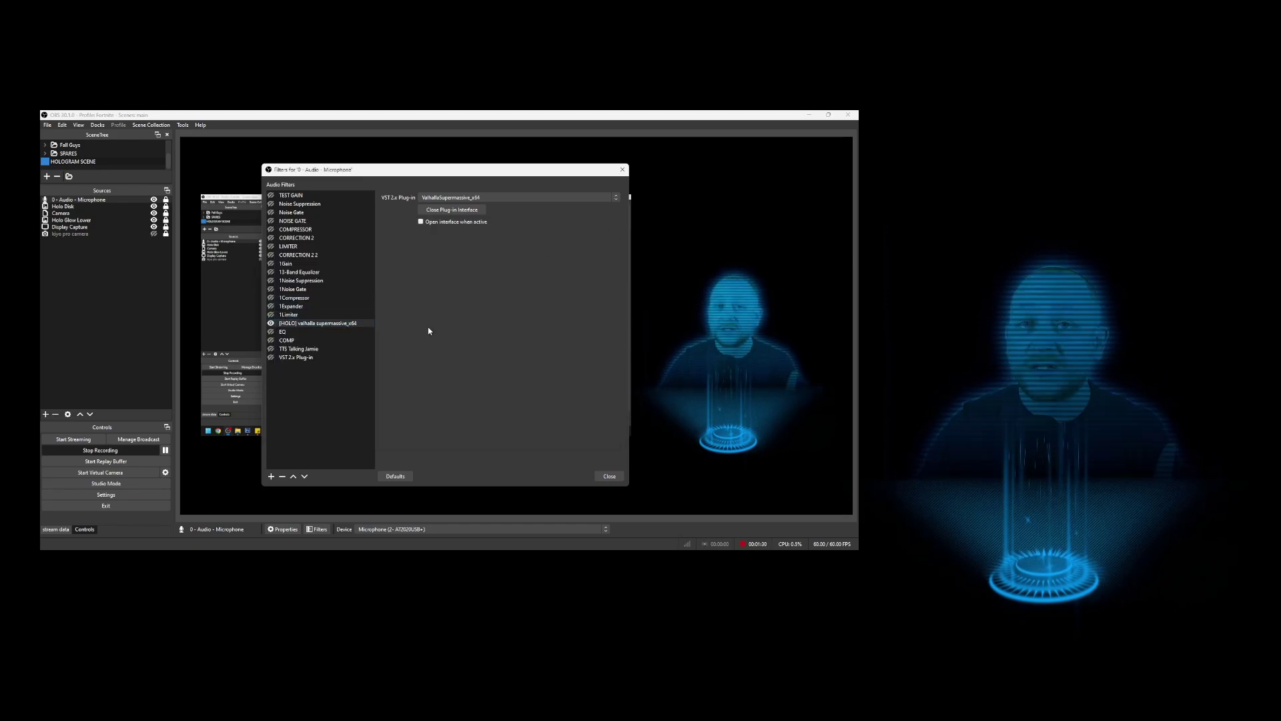